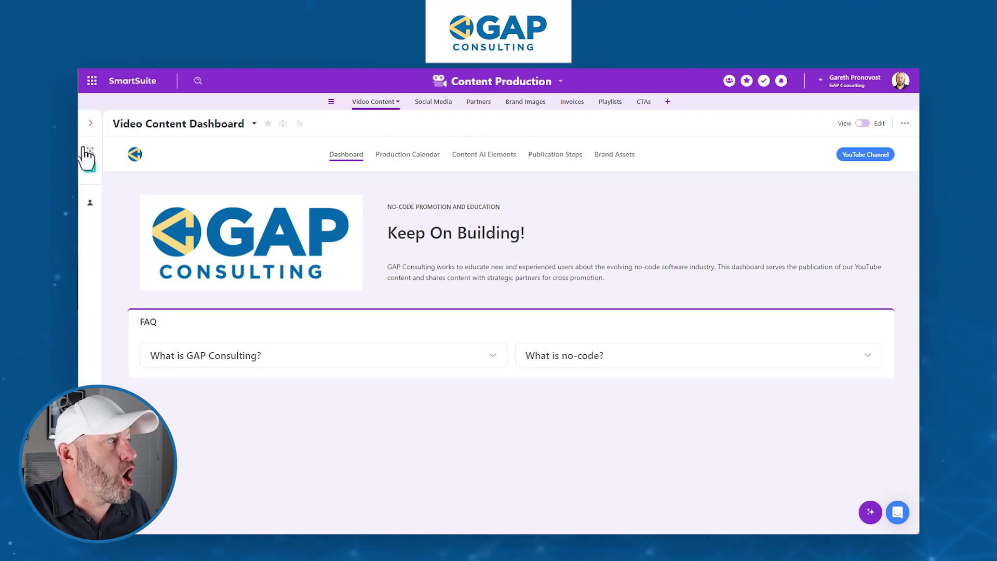
Step: Review the view types available for a new view and close the overview without creating one
mouse_move(87, 154)
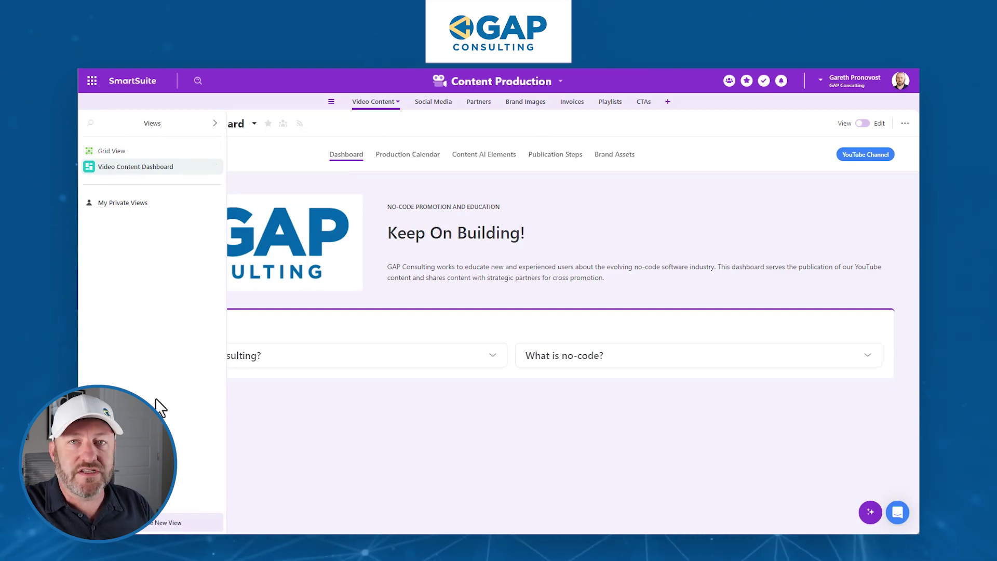
click(159, 522)
scroll(441, 394, down, 2)
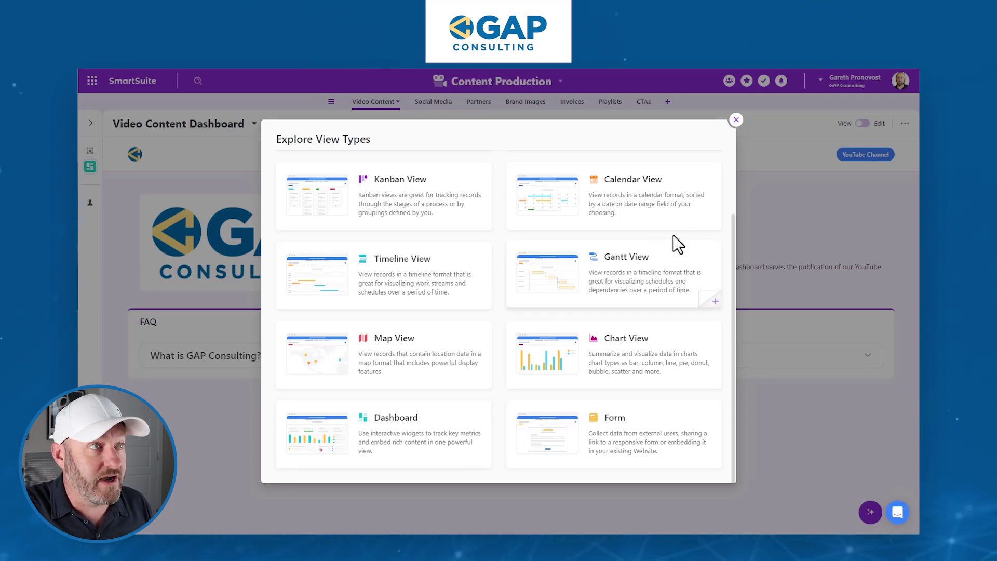
click(736, 120)
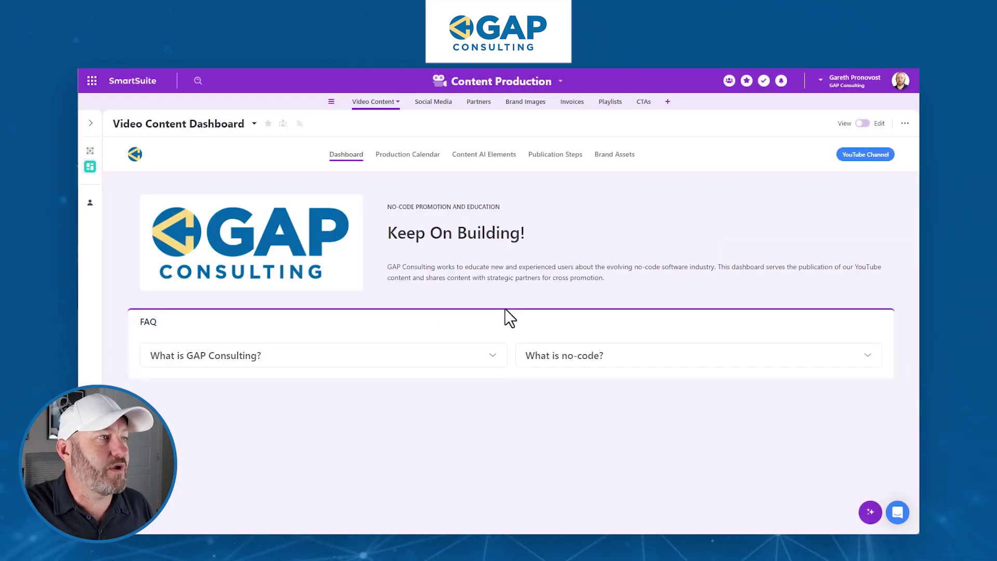
Step: Switch the dashboard to edit mode, browse its Production Calendar, Content AI Elements and Publication Steps pages, and return to the Dashboard page
click(864, 123)
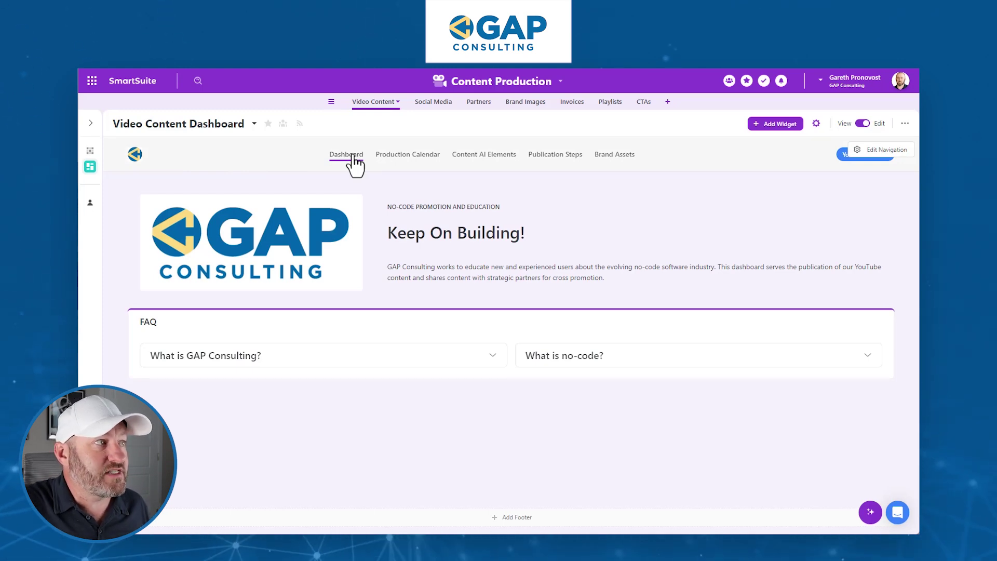
click(389, 157)
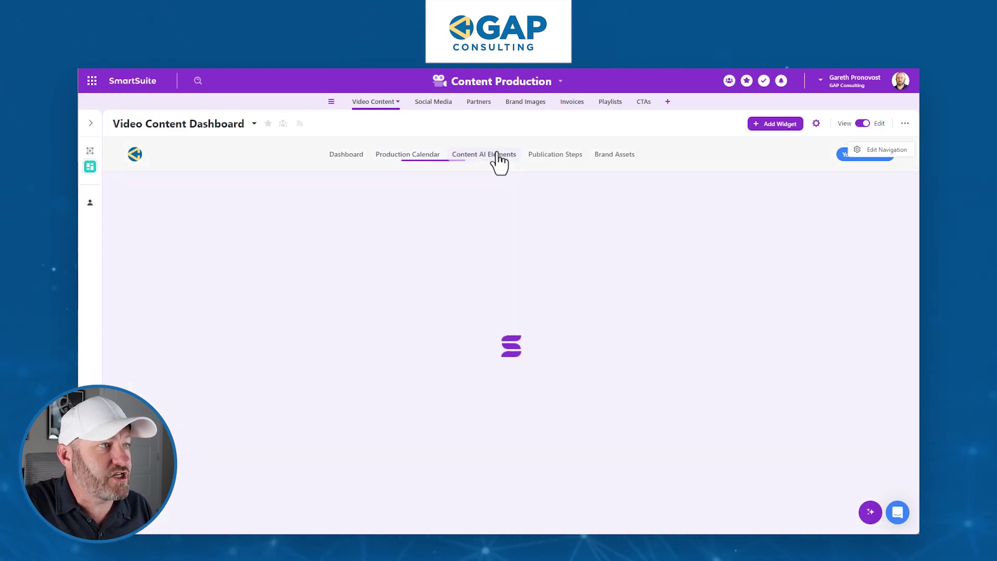
click(498, 157)
click(548, 161)
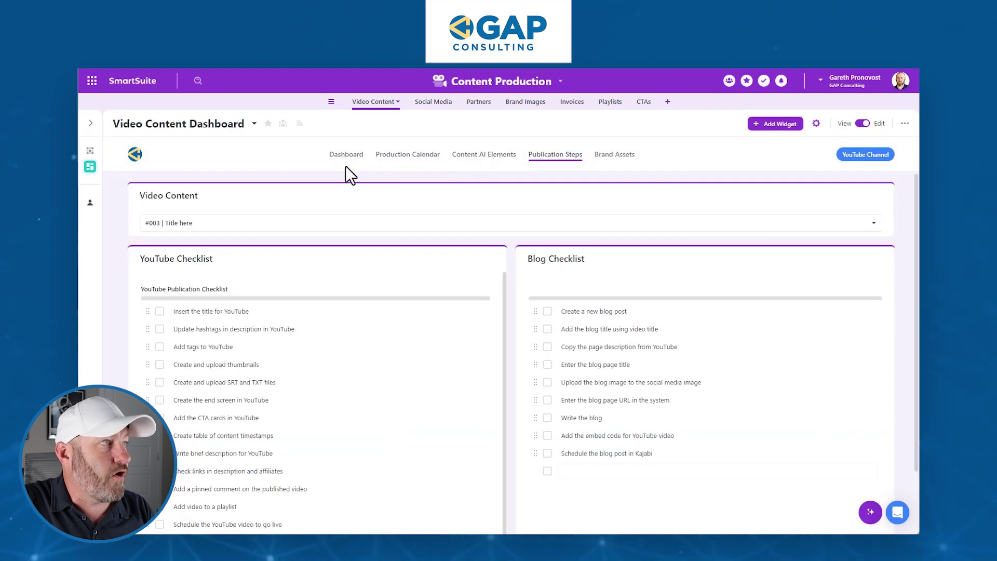
click(346, 162)
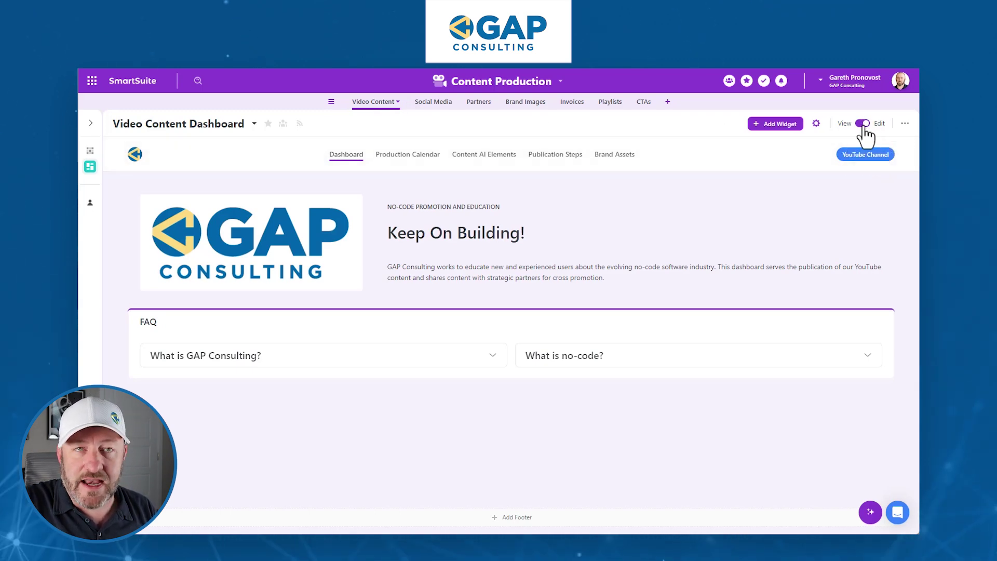
Step: Set the tabs position in the dashboard's navigation settings to left
mouse_move(885, 151)
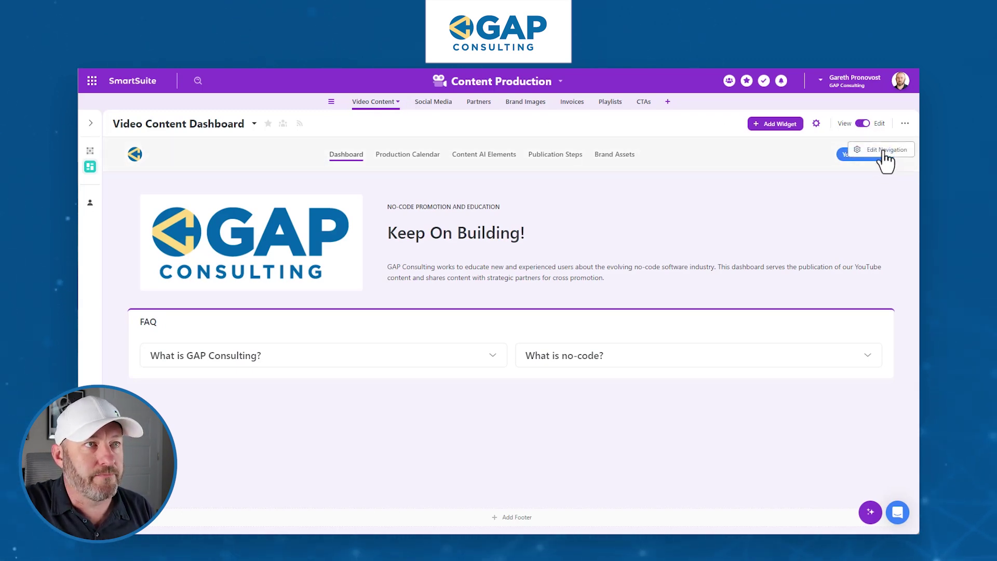
click(885, 151)
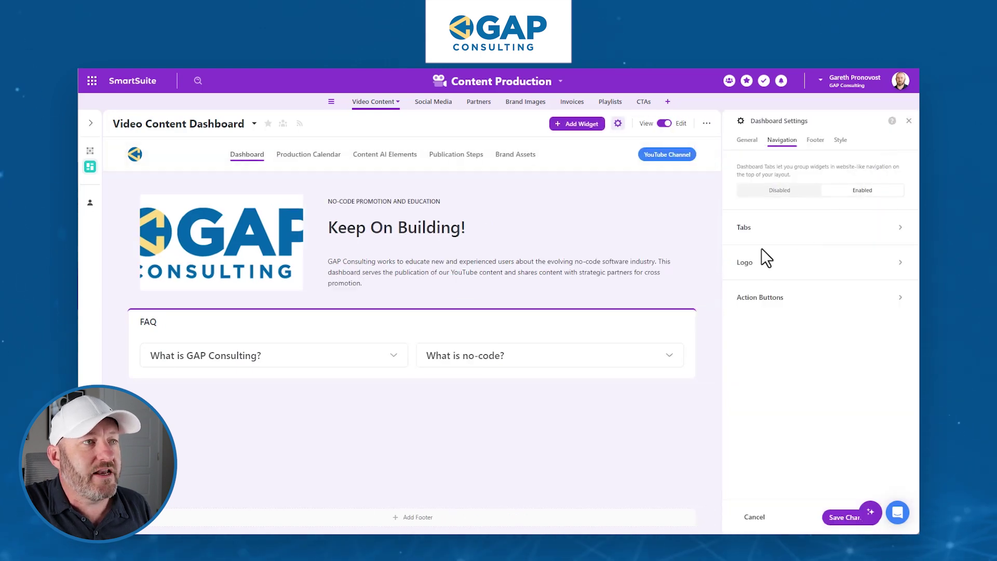
click(754, 232)
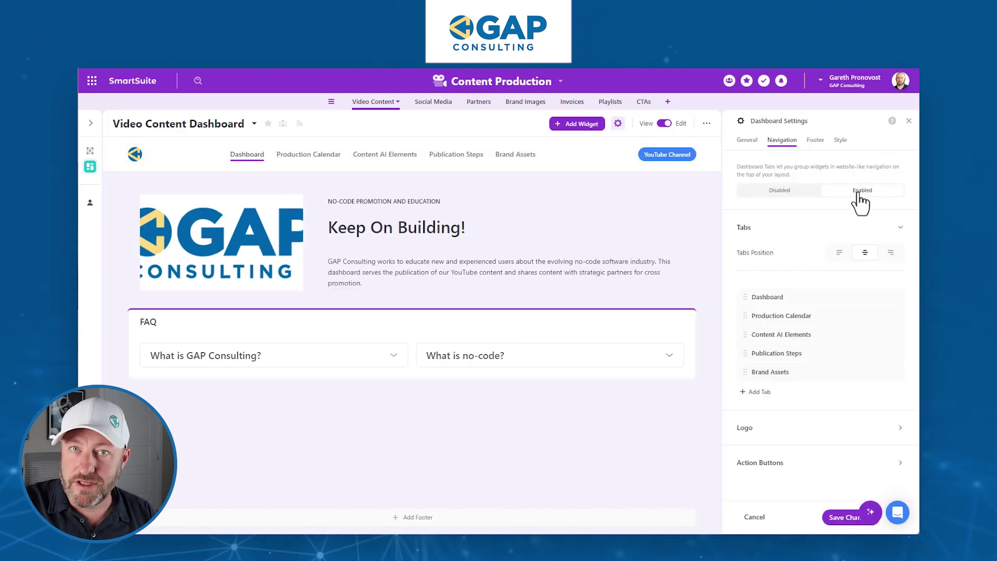
click(839, 253)
click(879, 254)
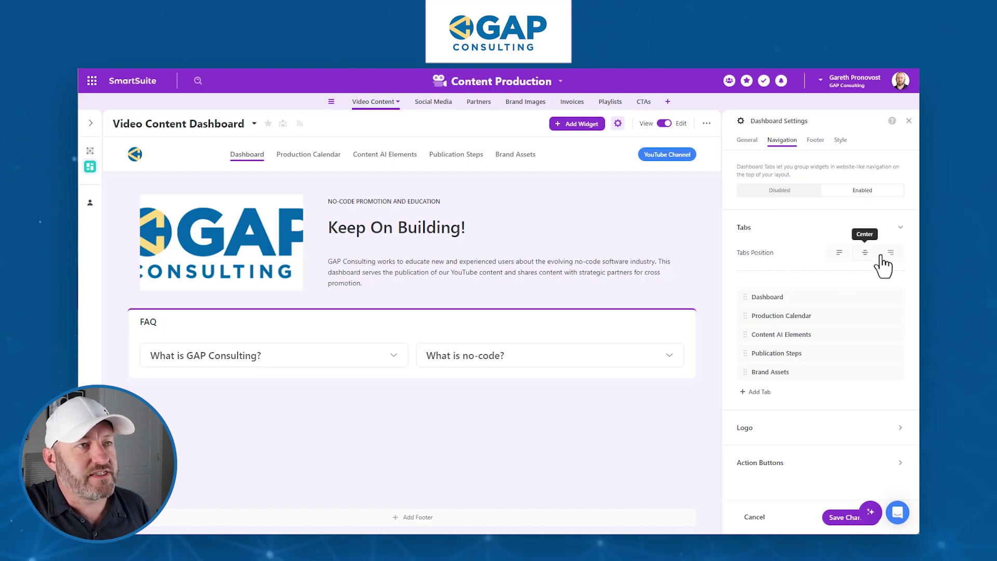
click(839, 254)
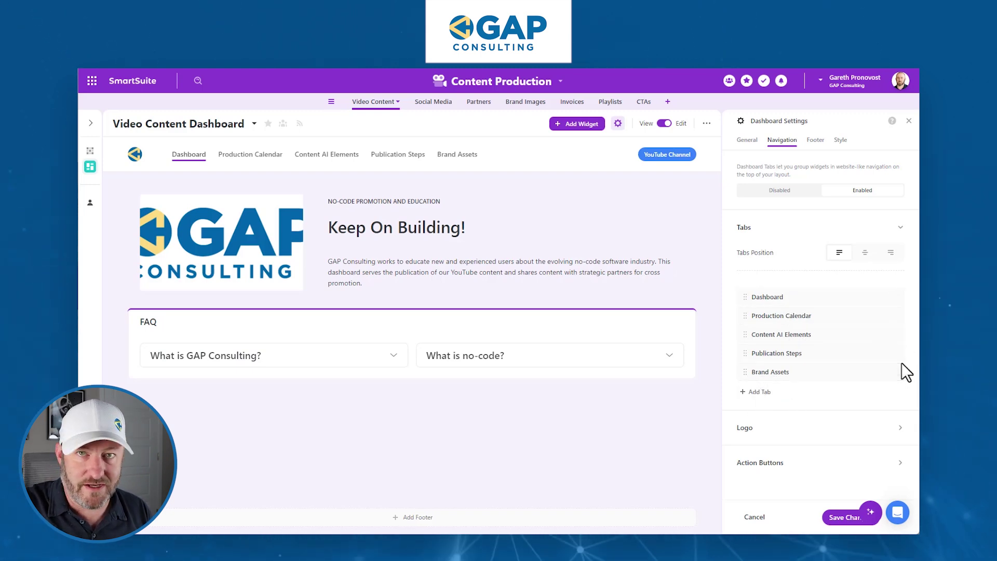
Step: Inspect the navigation logo and the YouTube Channel action button's settings, and close the dashboard settings
click(888, 431)
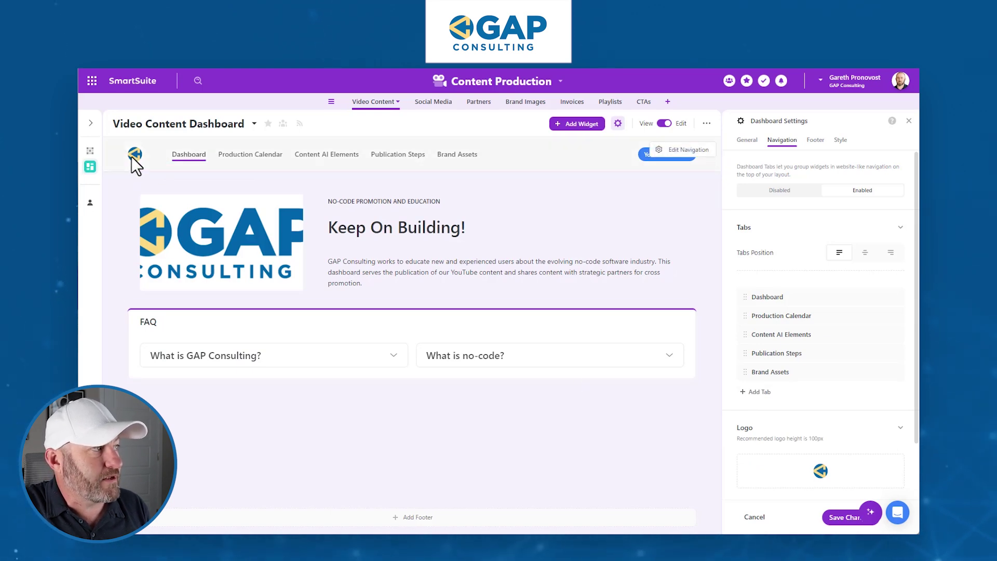
scroll(810, 441, down, 1)
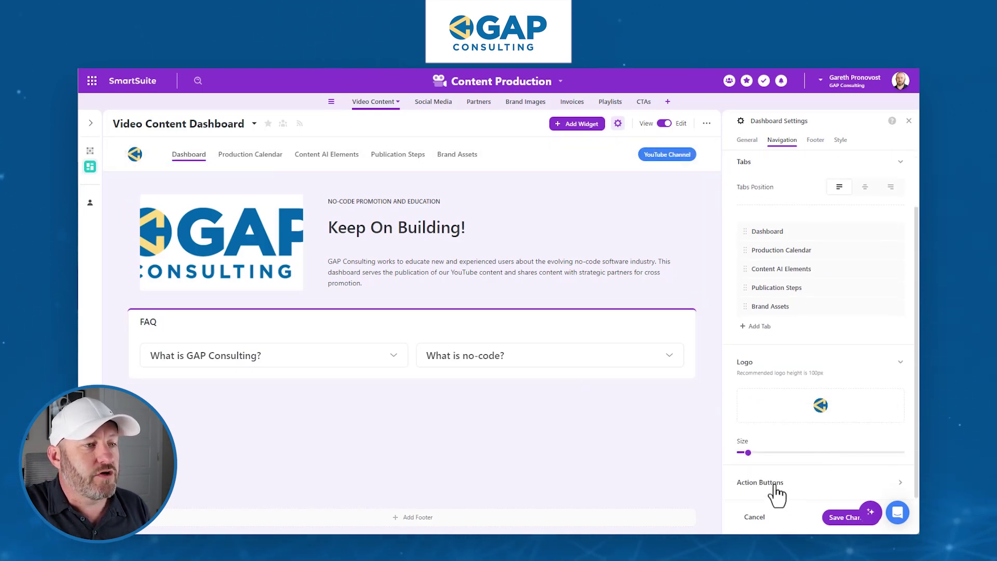
click(775, 485)
click(797, 465)
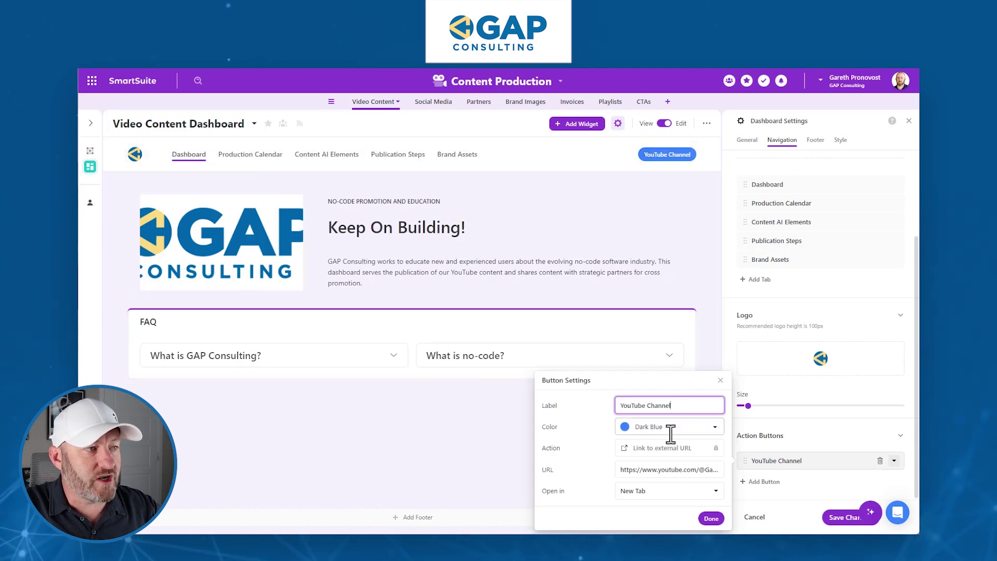
click(669, 452)
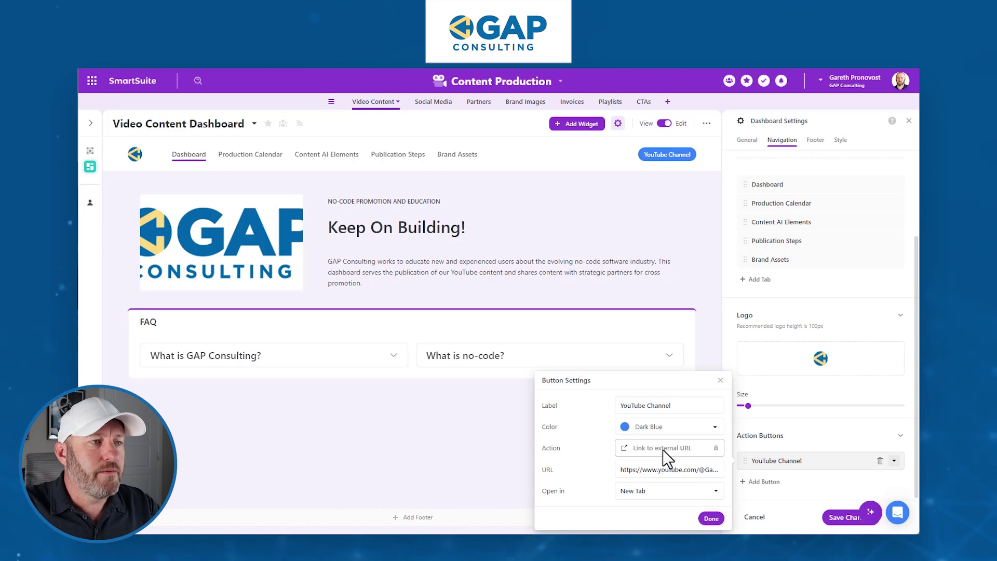
click(711, 518)
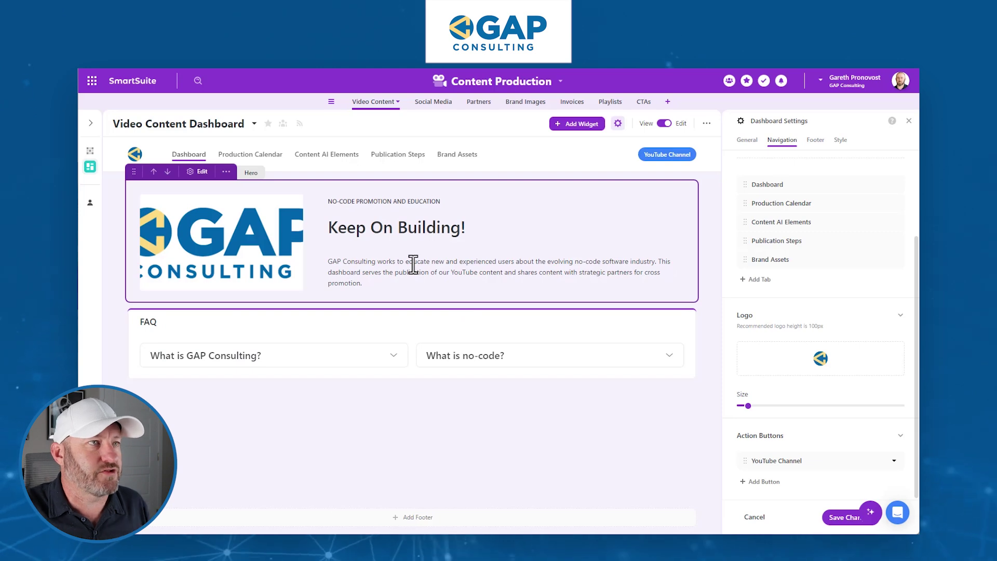
click(909, 123)
click(540, 334)
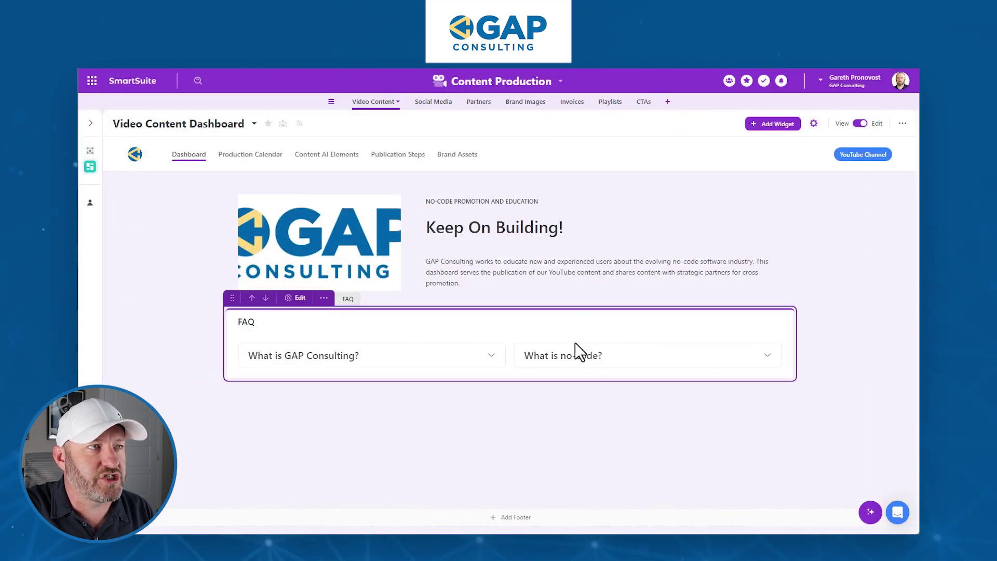
Step: Open the list of new widgets and review the Page Display types
click(779, 125)
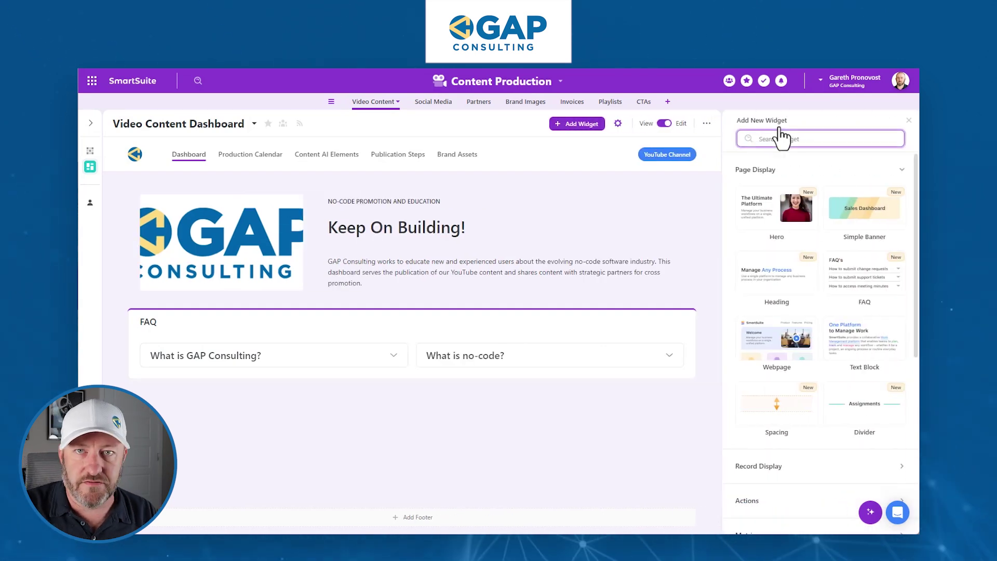
mouse_move(757, 221)
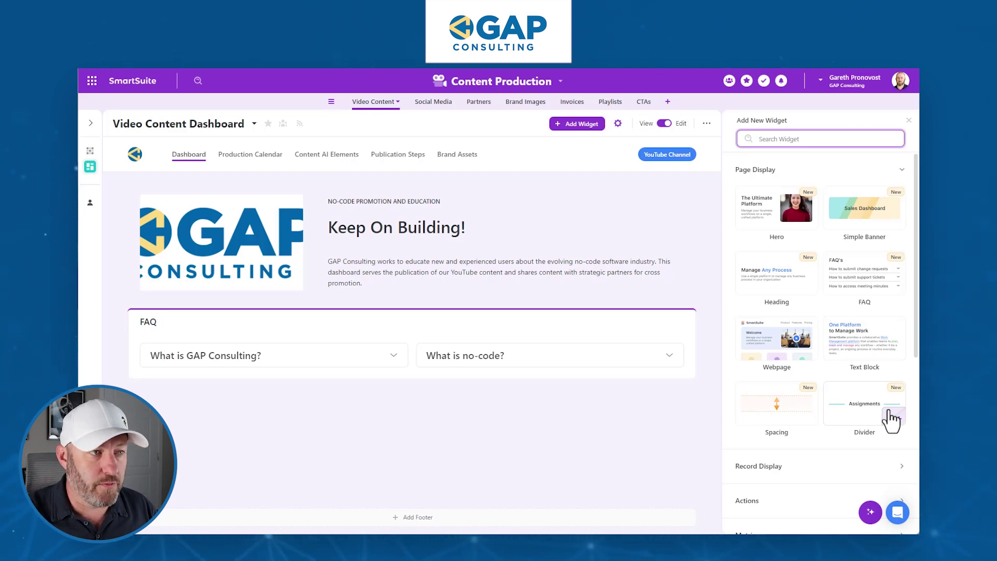
click(814, 173)
click(812, 173)
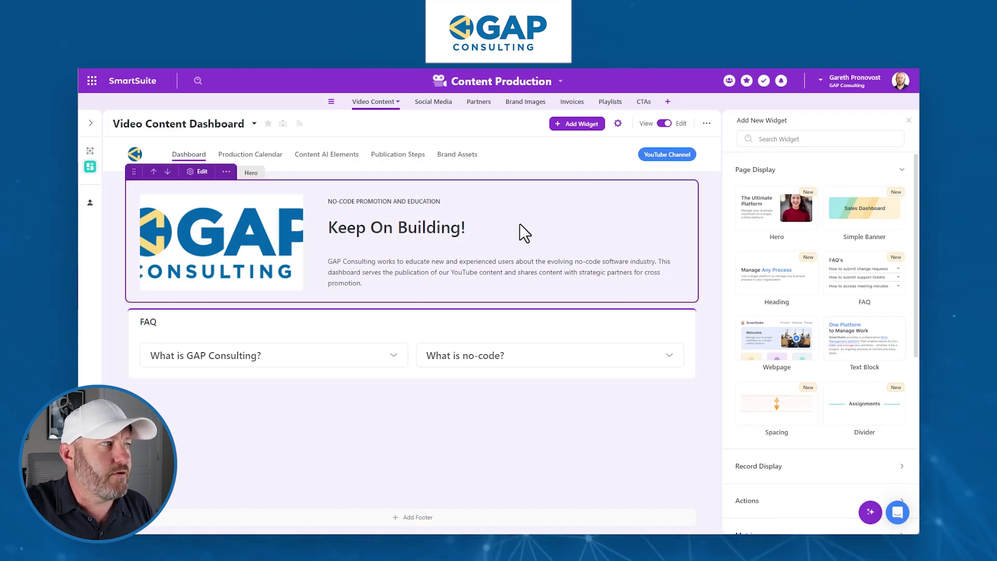
Step: Examine the Hero widget's content, layout, spacing, padding and background settings, and leave without saving
click(199, 172)
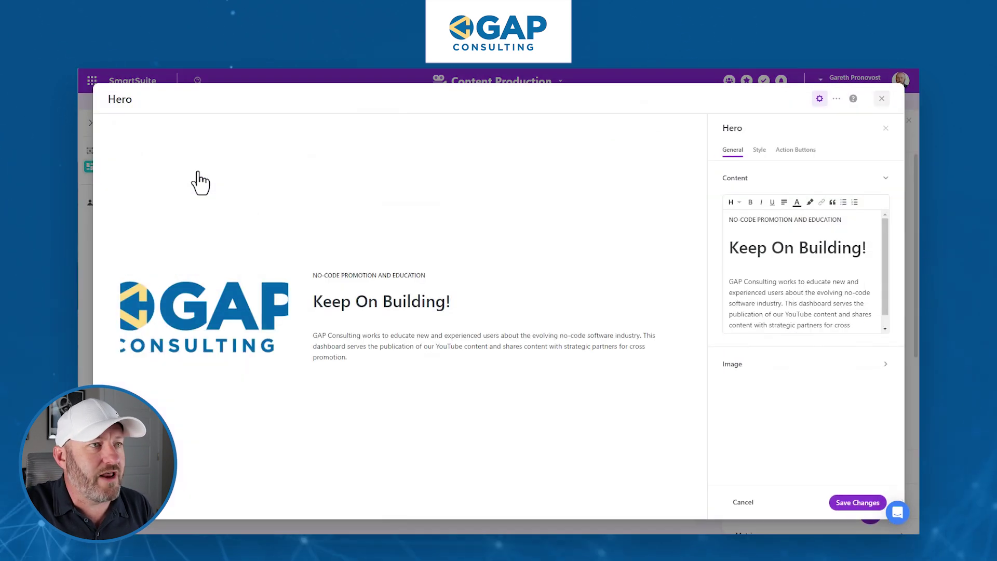
click(758, 150)
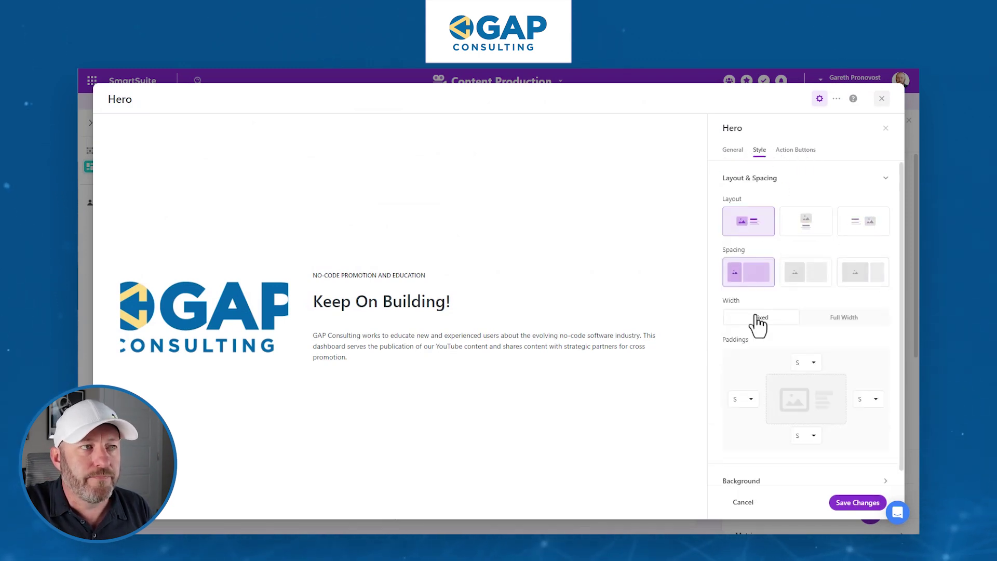
scroll(815, 364, down, 1)
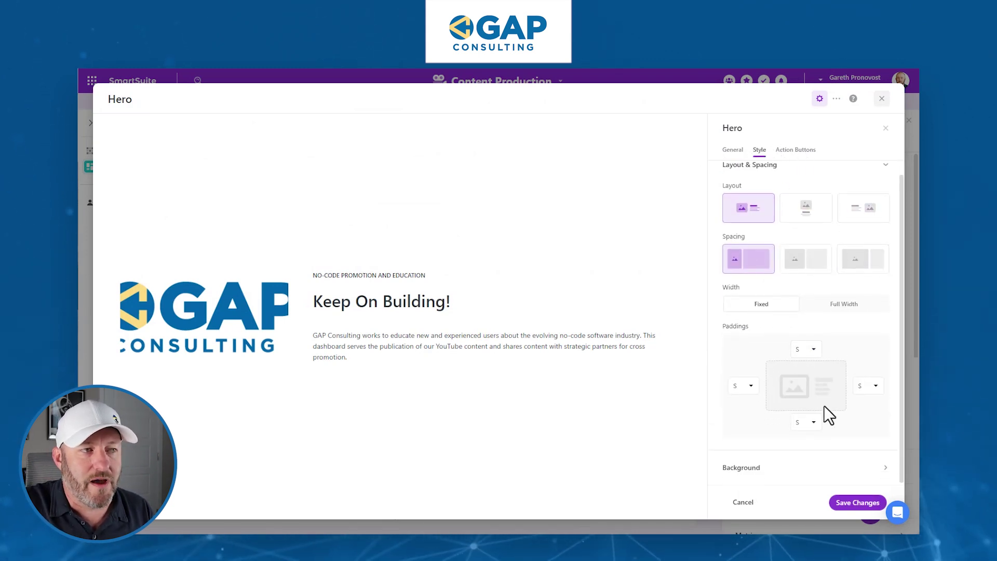
click(774, 467)
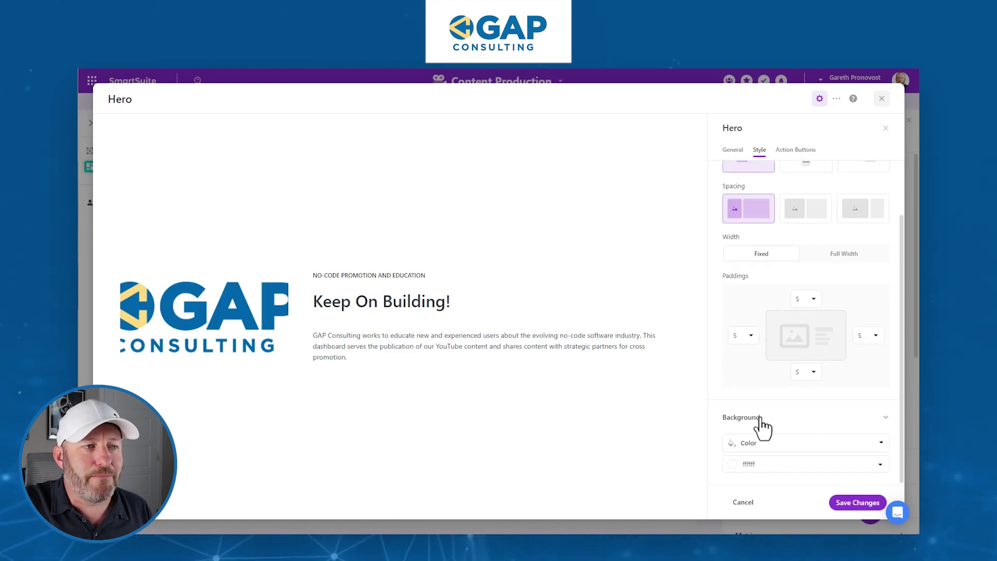
click(748, 504)
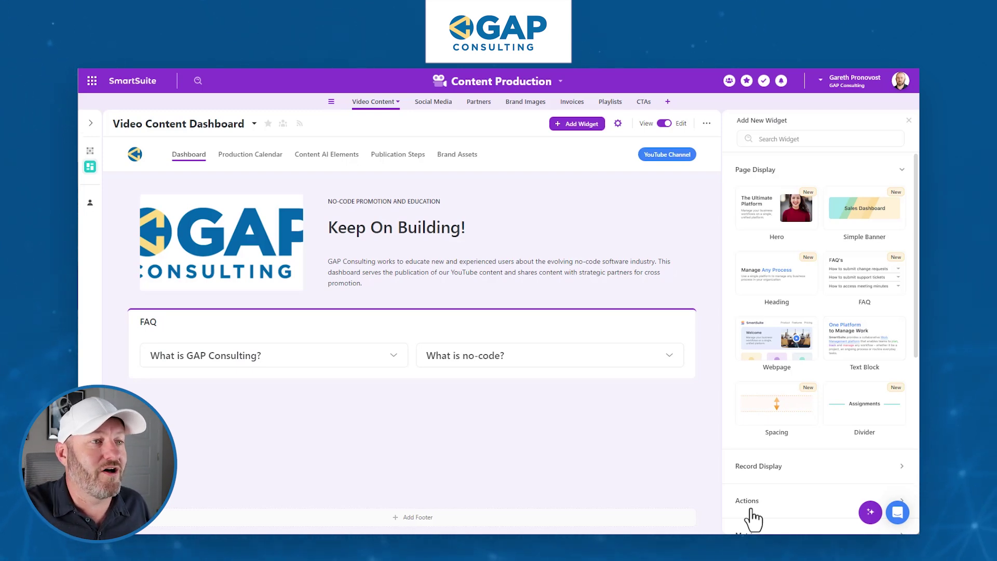
Step: Expand the "What is GAP Consulting?" answer and inspect the "What is no-code?" entry in the FAQ widget's settings
click(216, 360)
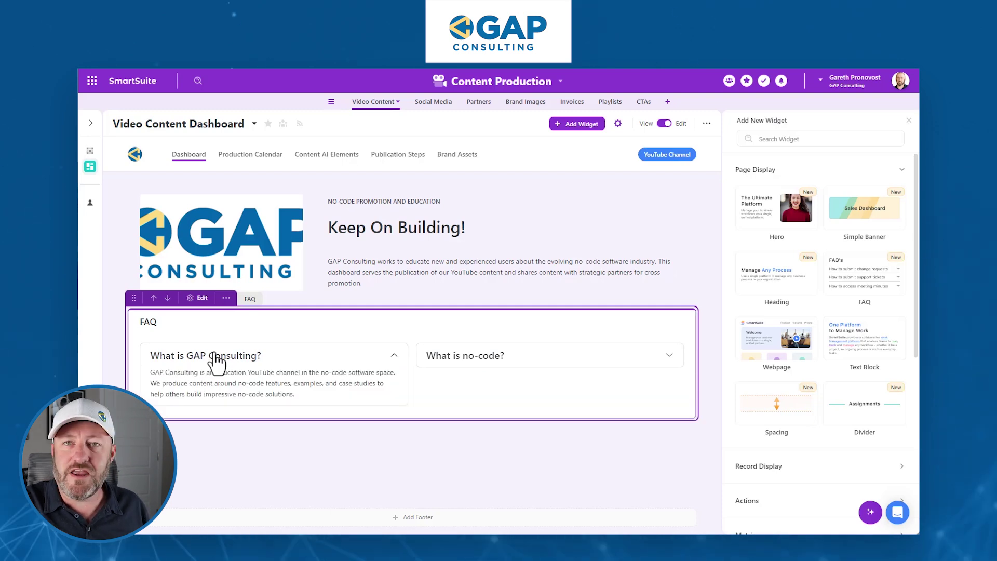
click(202, 299)
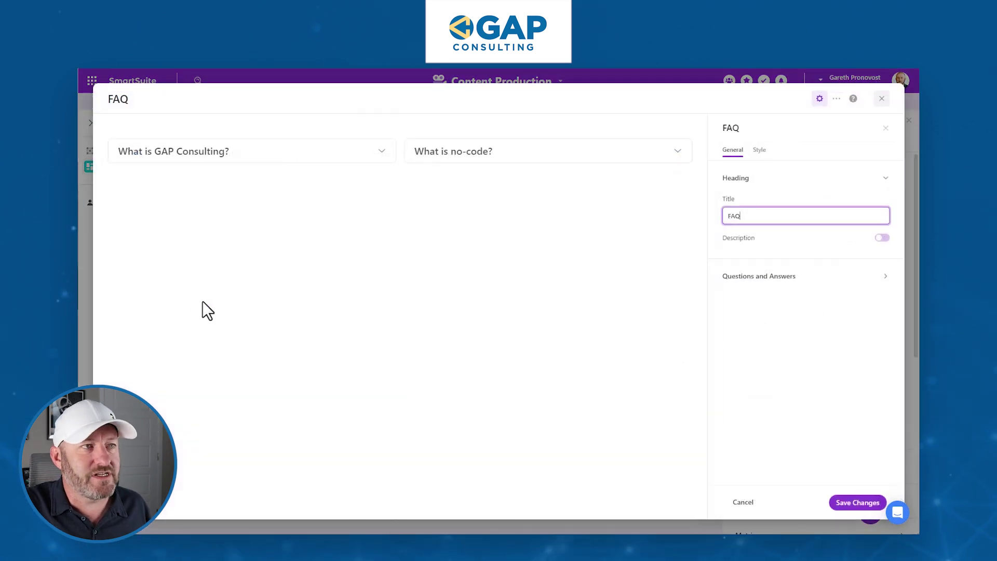
click(752, 280)
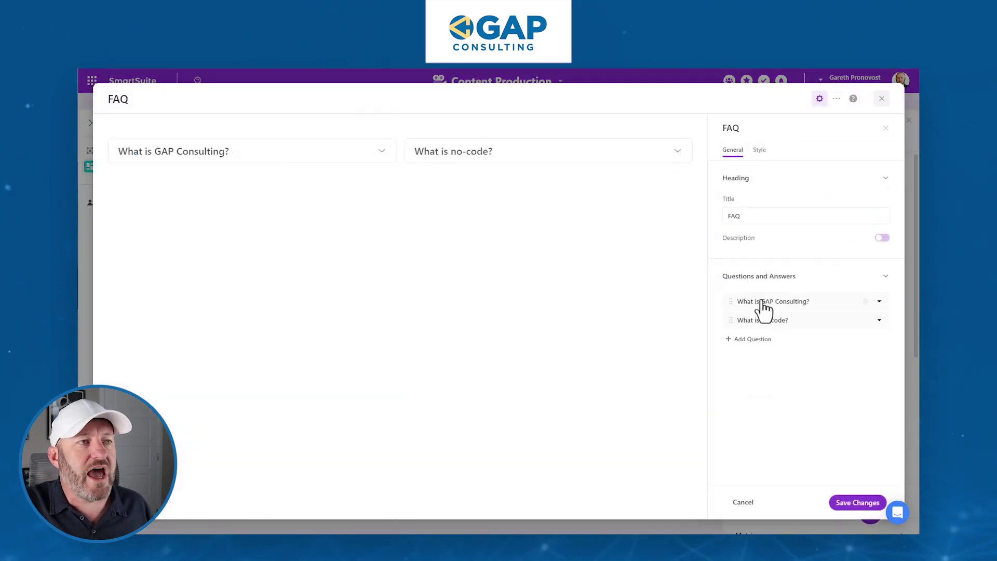
click(760, 321)
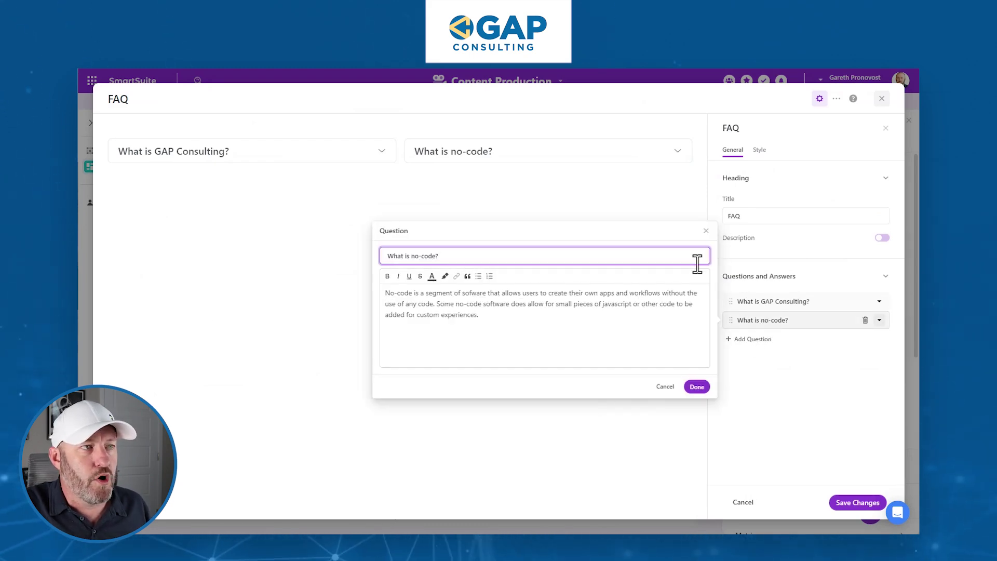
click(706, 231)
Step: Preview the FAQ as a list, set its display to Accordion, save the widget and collapse the "What is GAP Consulting?" answer
click(757, 150)
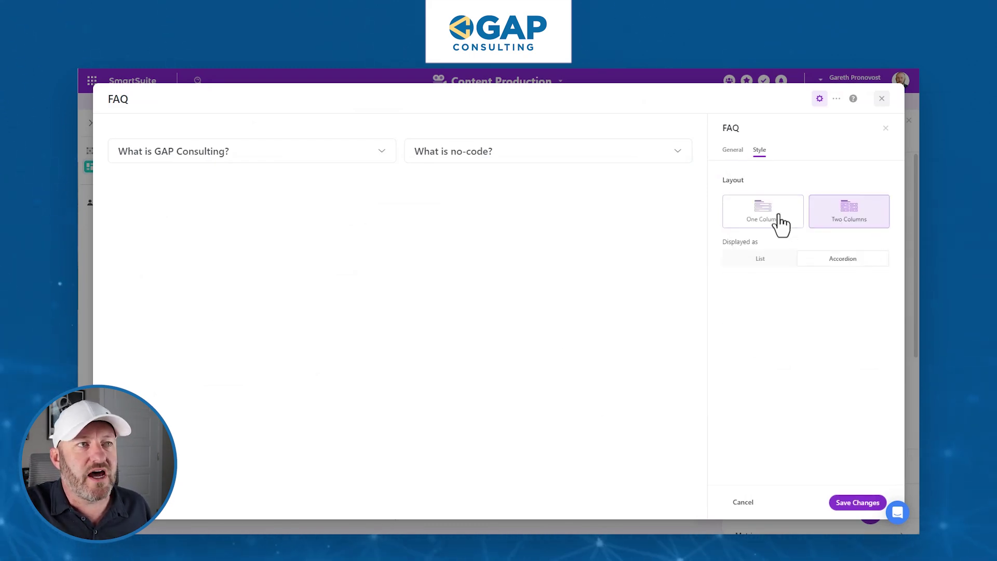
click(776, 258)
click(825, 258)
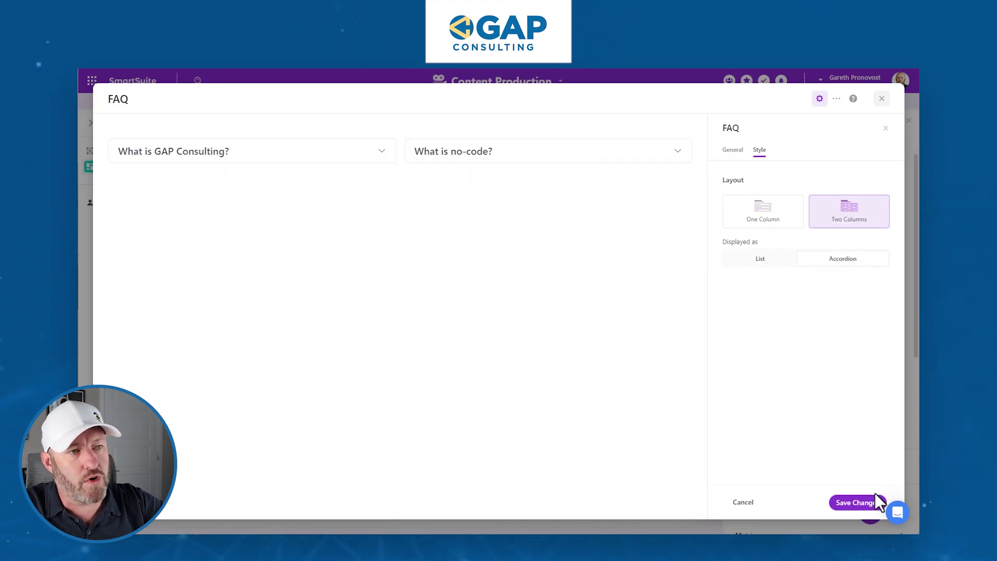
click(856, 503)
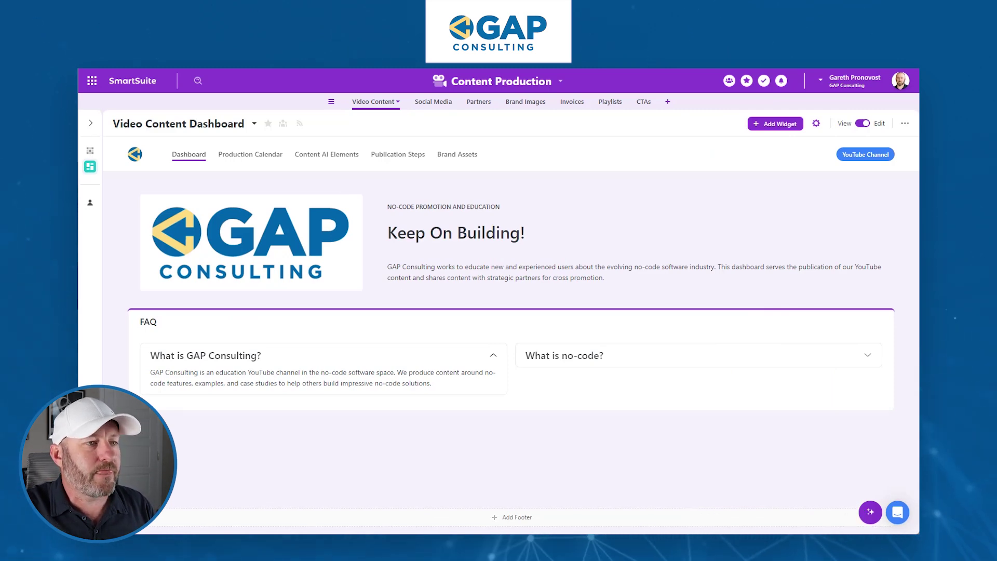
click(491, 357)
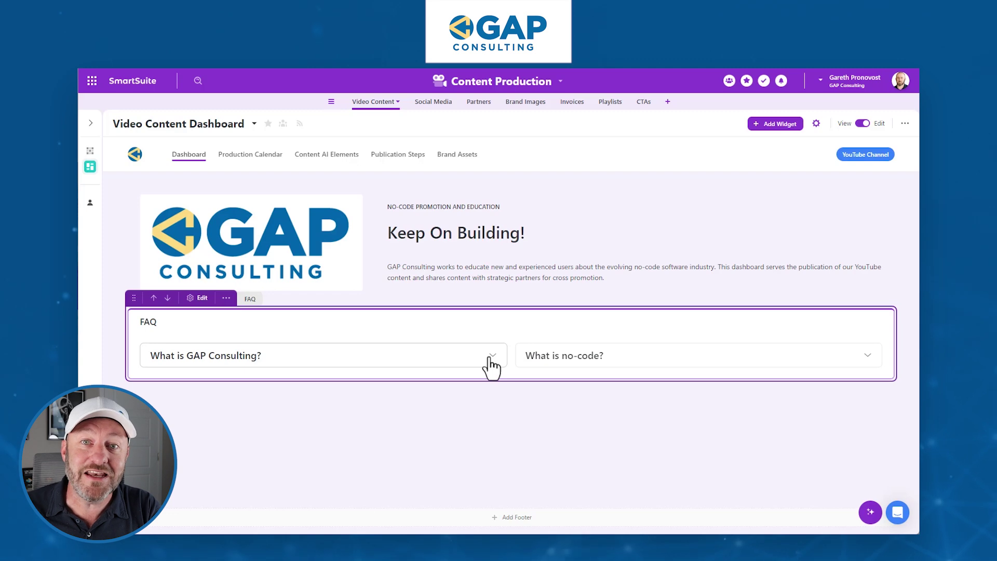
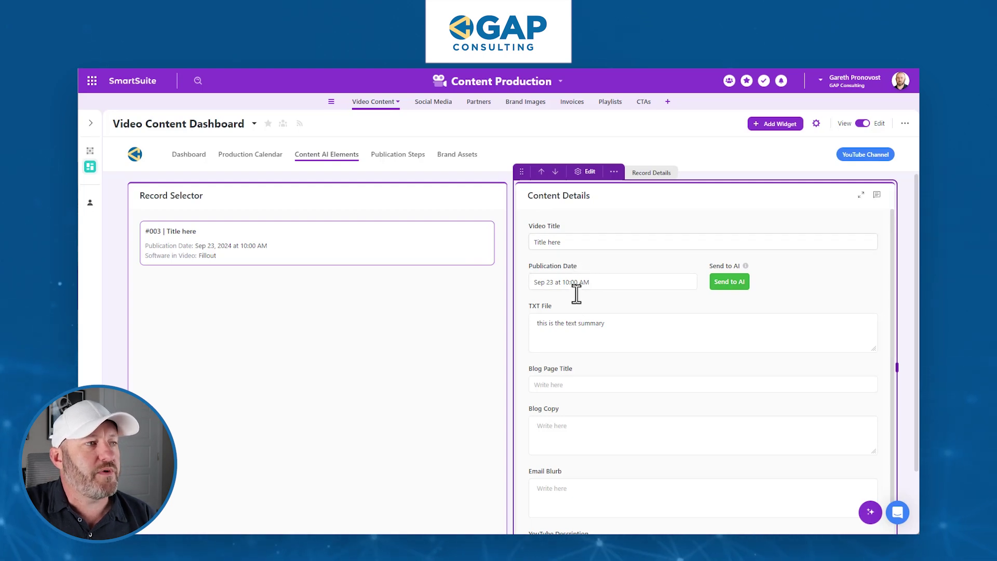
Step: Inspect the TXT File, Blog Page Title and Blog Copy fields in the Content Details widget
triple_click(569, 327)
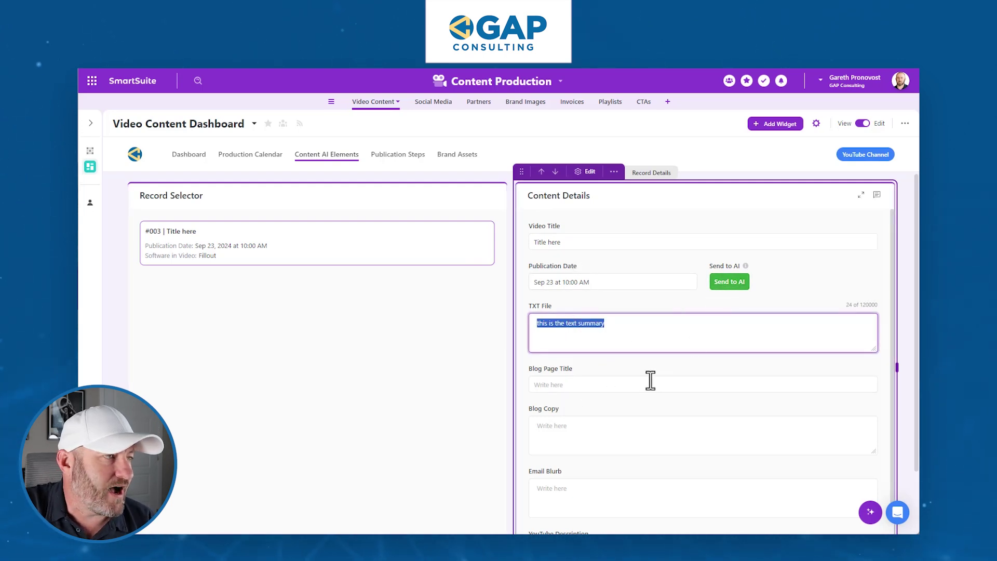
click(621, 384)
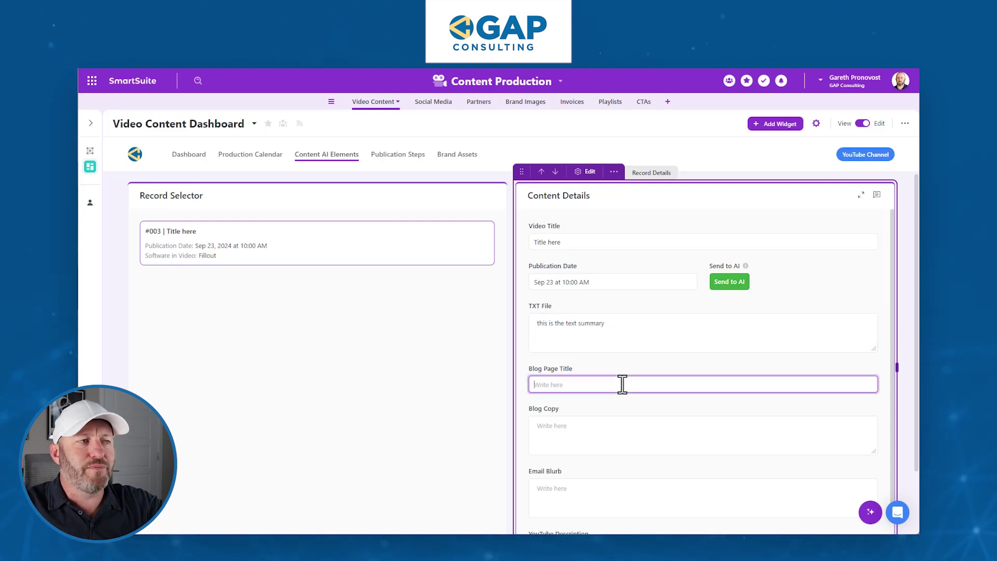
click(626, 431)
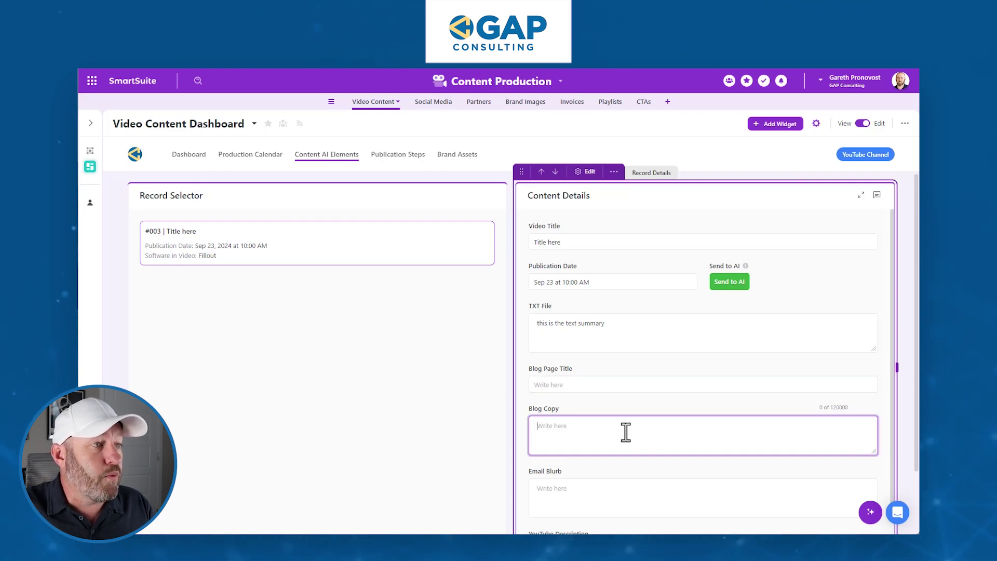
click(688, 360)
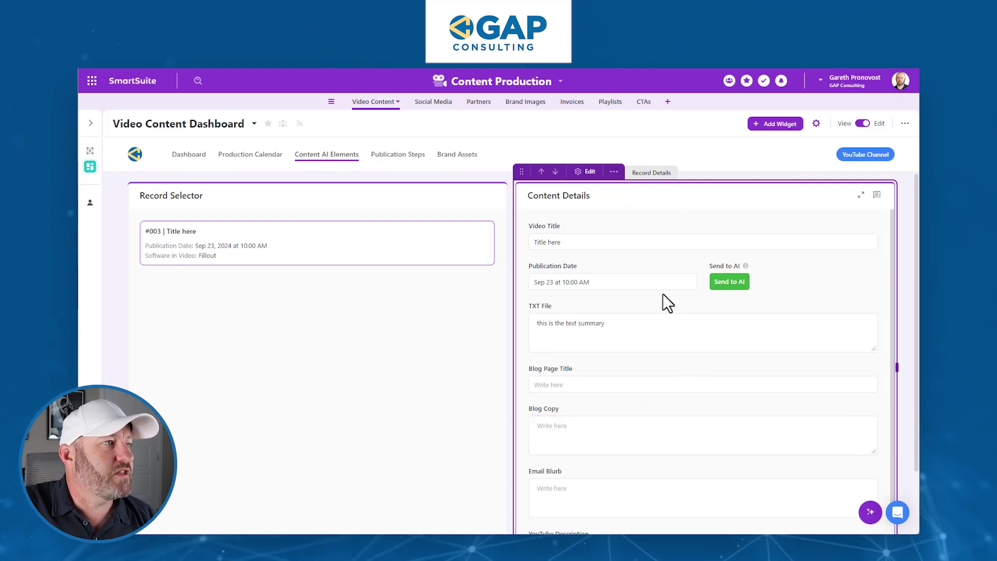
Step: Open the list of new widgets and review the Record Display types, including Record Selector and Record Details
click(793, 126)
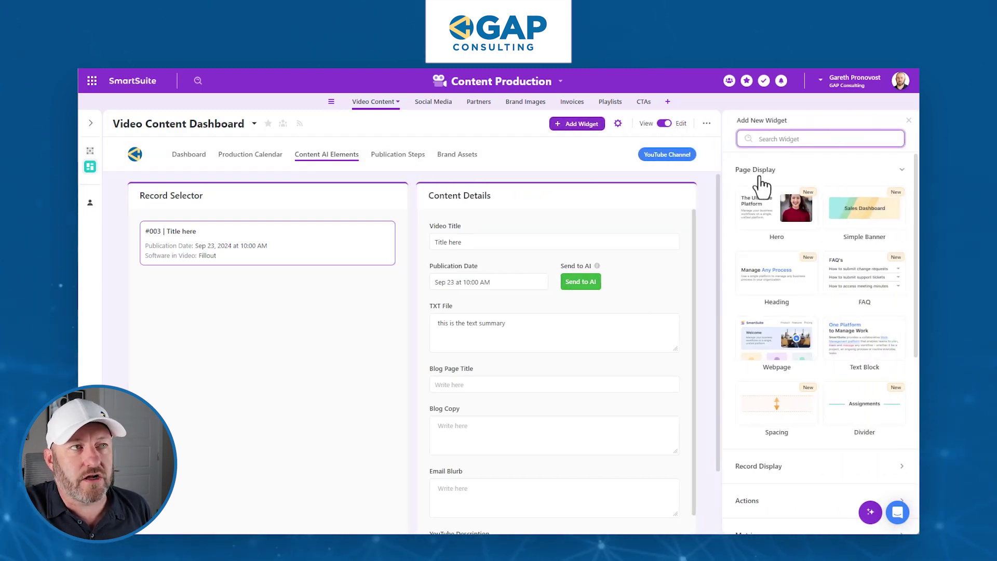
click(758, 171)
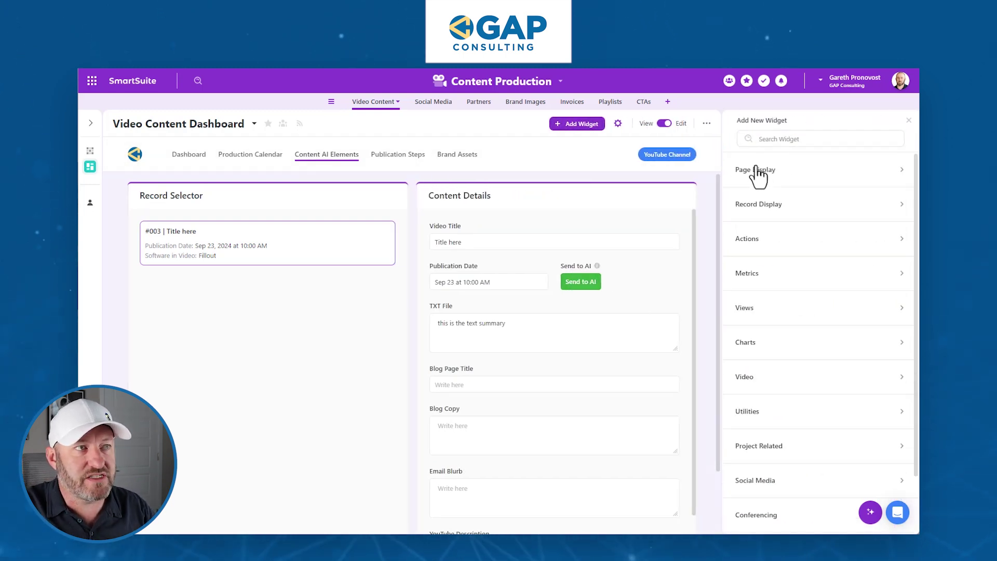
click(767, 217)
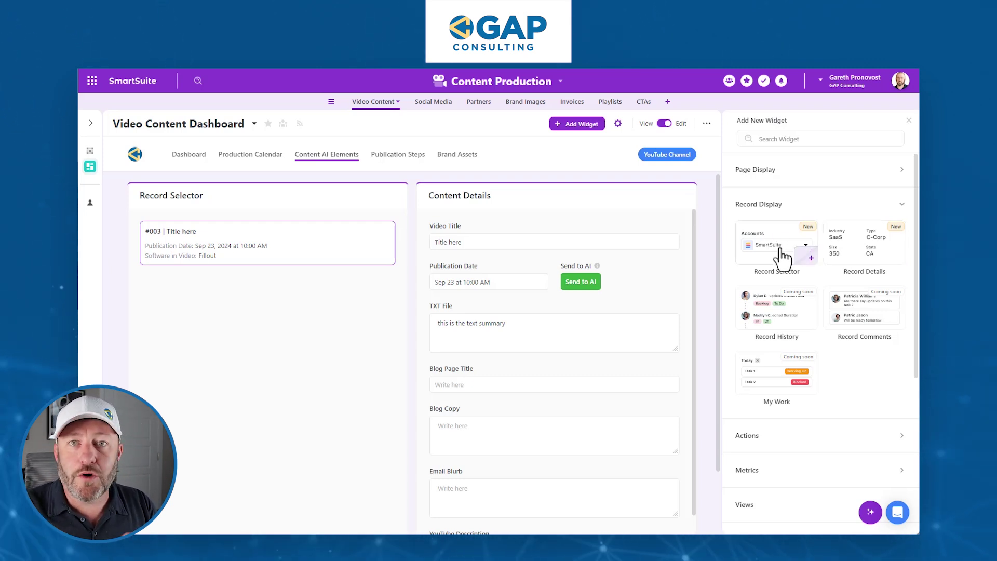
mouse_move(695, 256)
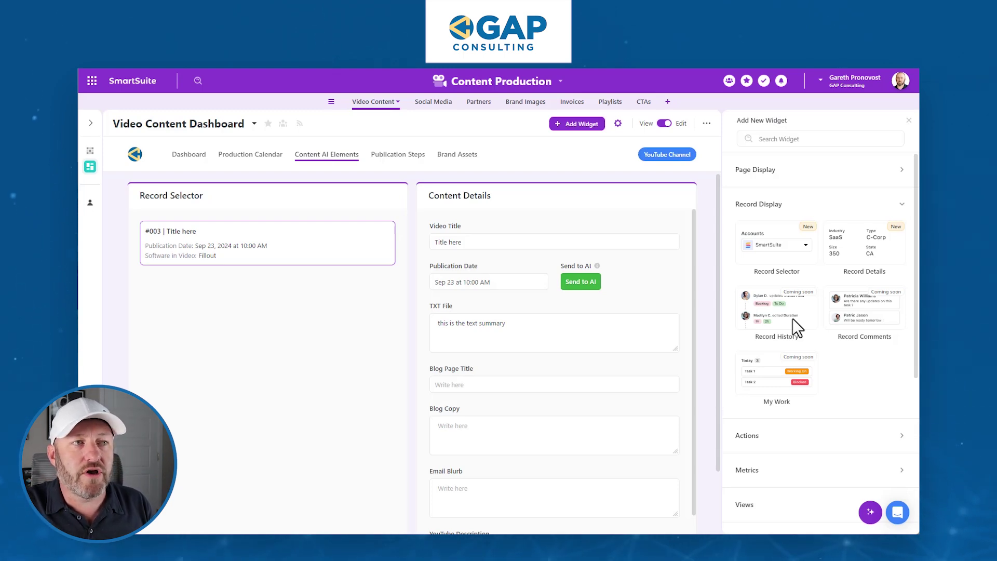
mouse_move(781, 265)
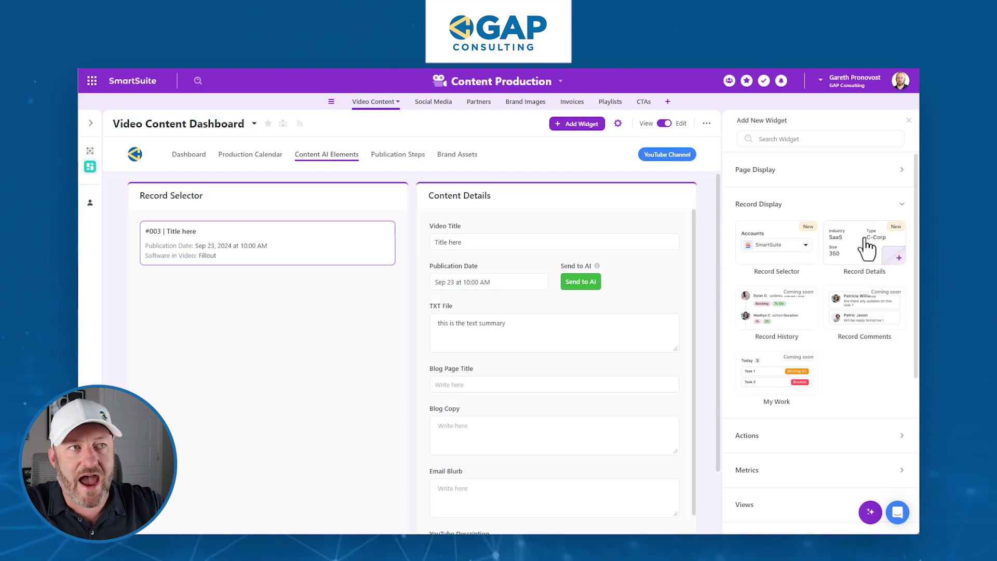
Step: Retitle the Record Selector widget "Video Content", trying the description option and leaving it off
mouse_move(310, 214)
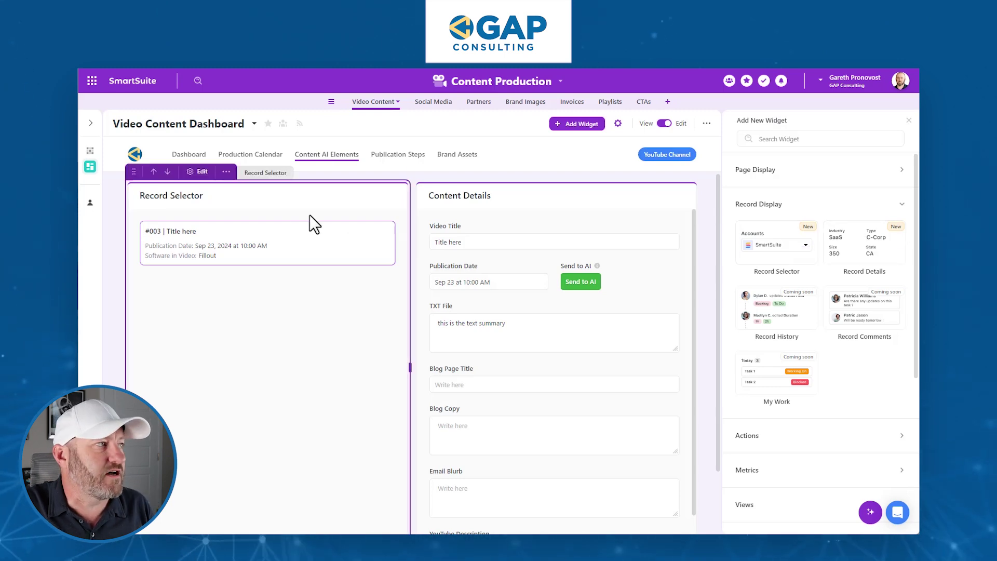
click(200, 173)
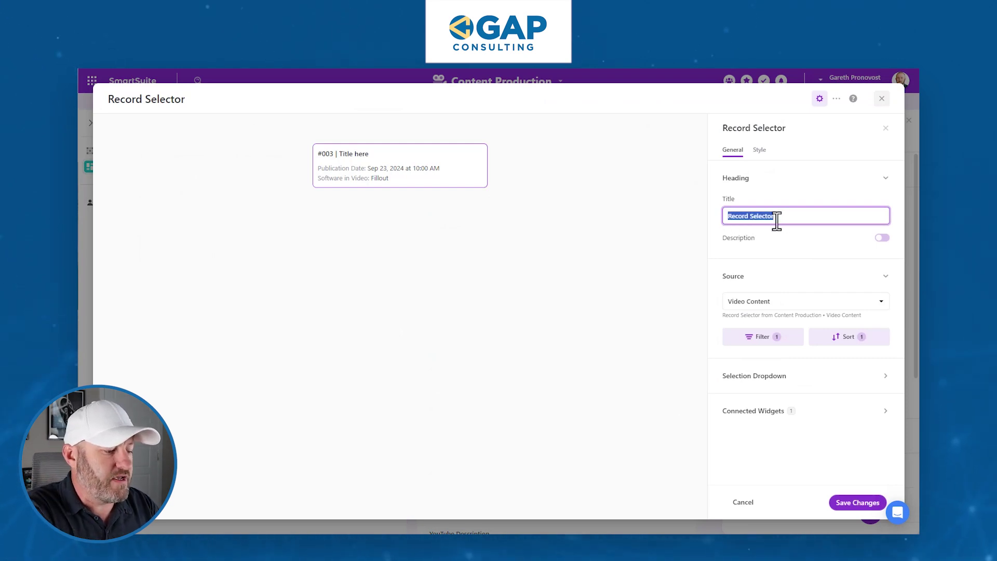
text(Video Content)
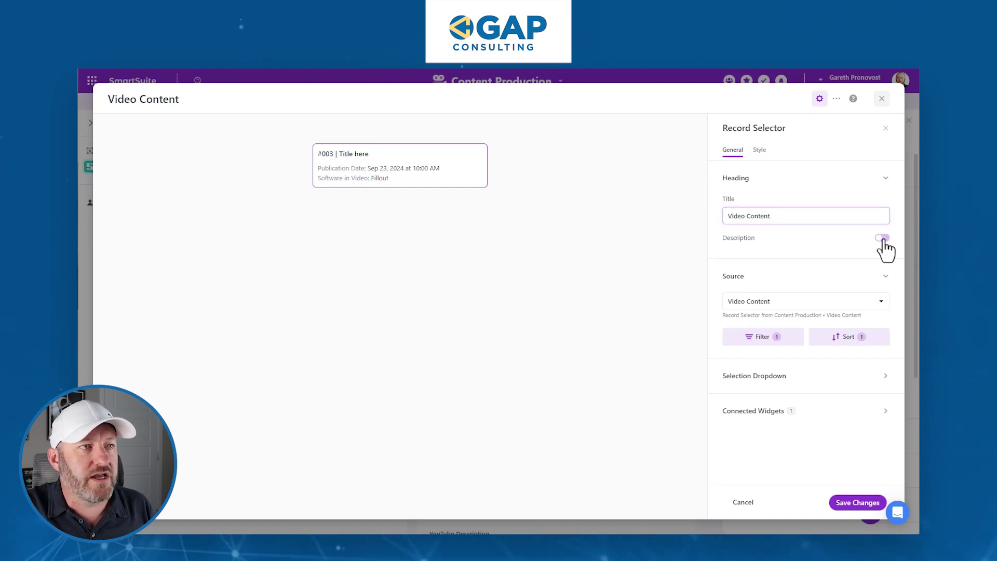
click(883, 239)
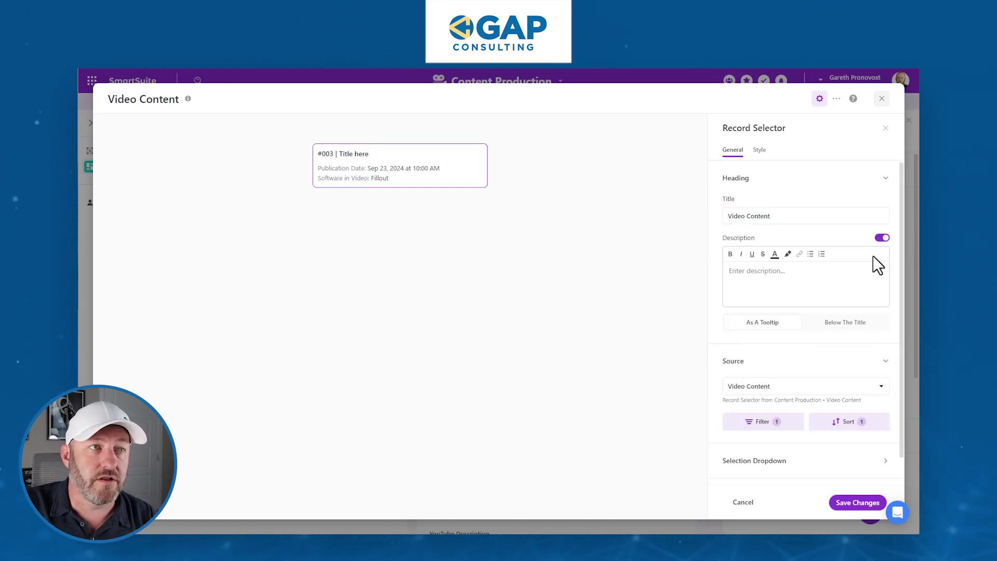
click(881, 238)
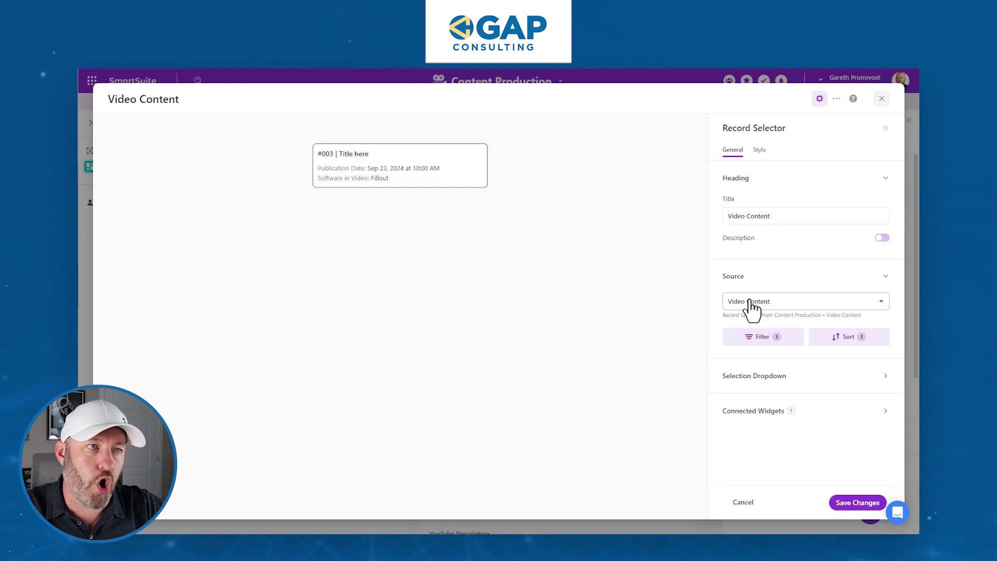
Step: Examine the record selector's available source tables, its Stage filter and its Publication Date sort
click(752, 307)
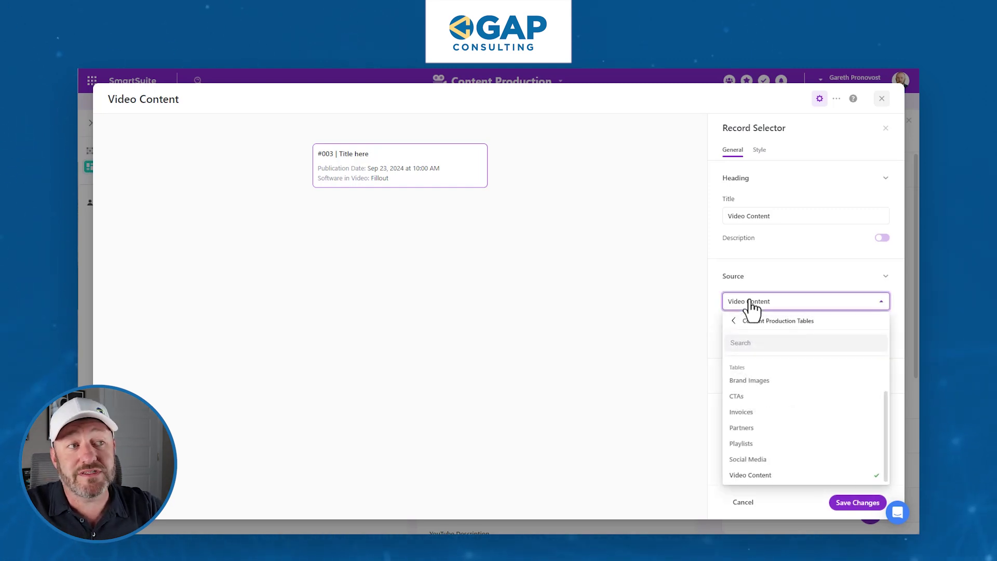
scroll(755, 364, up, 1)
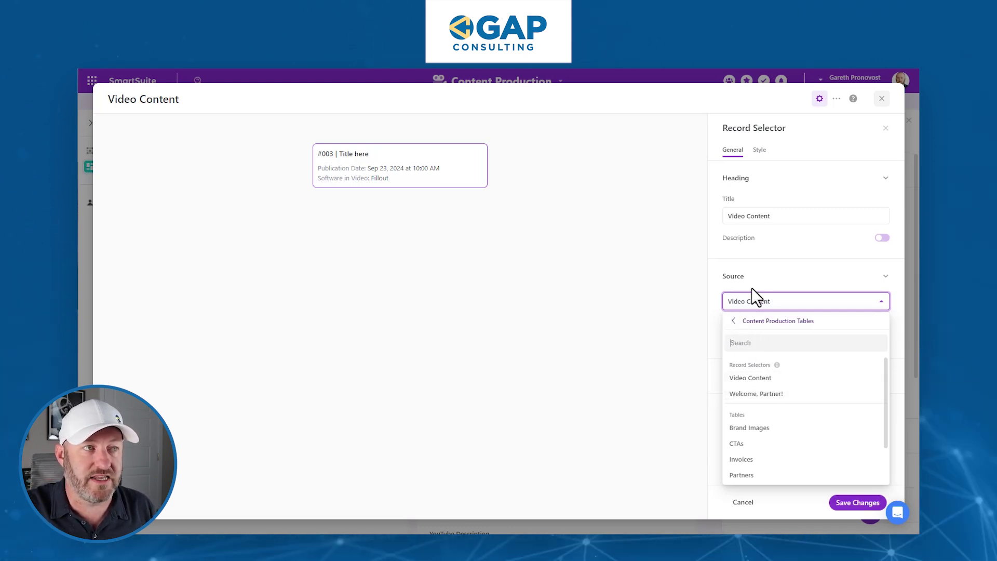
click(765, 281)
click(763, 279)
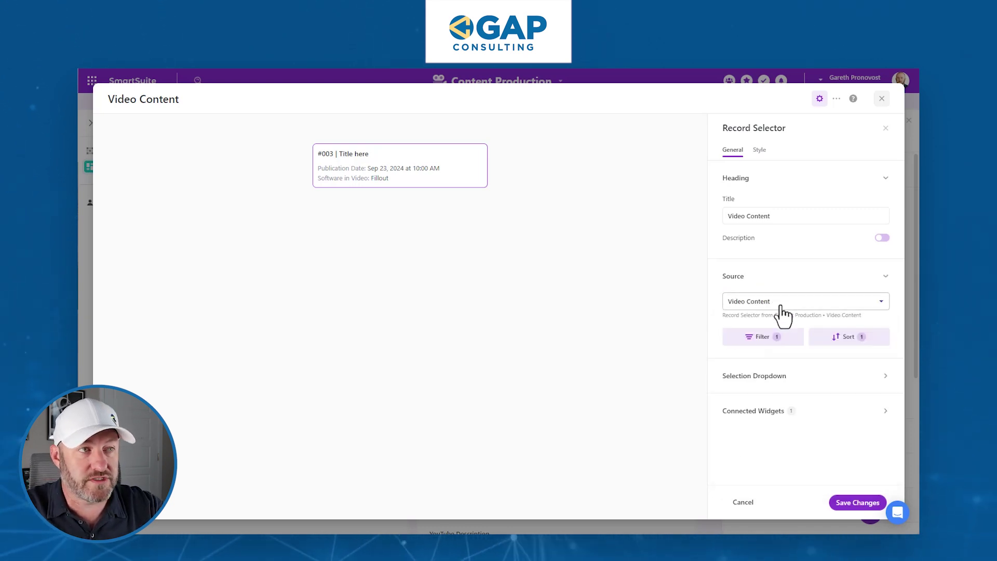
click(769, 347)
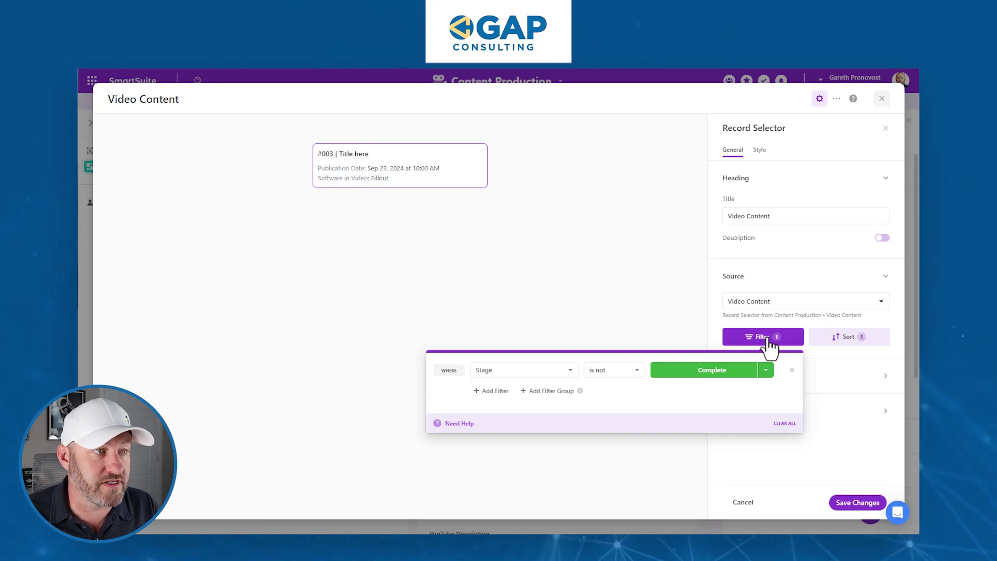
click(838, 337)
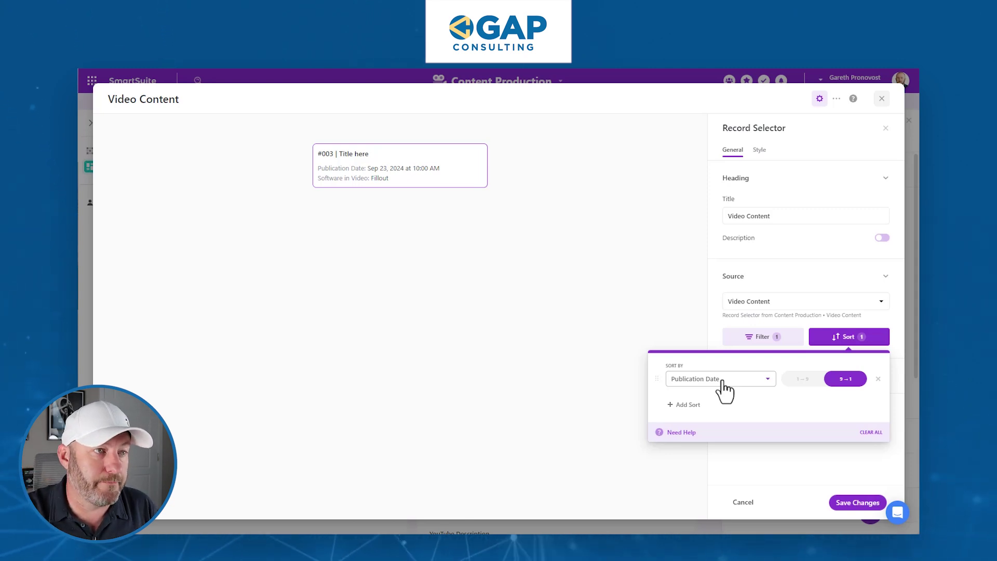
click(893, 375)
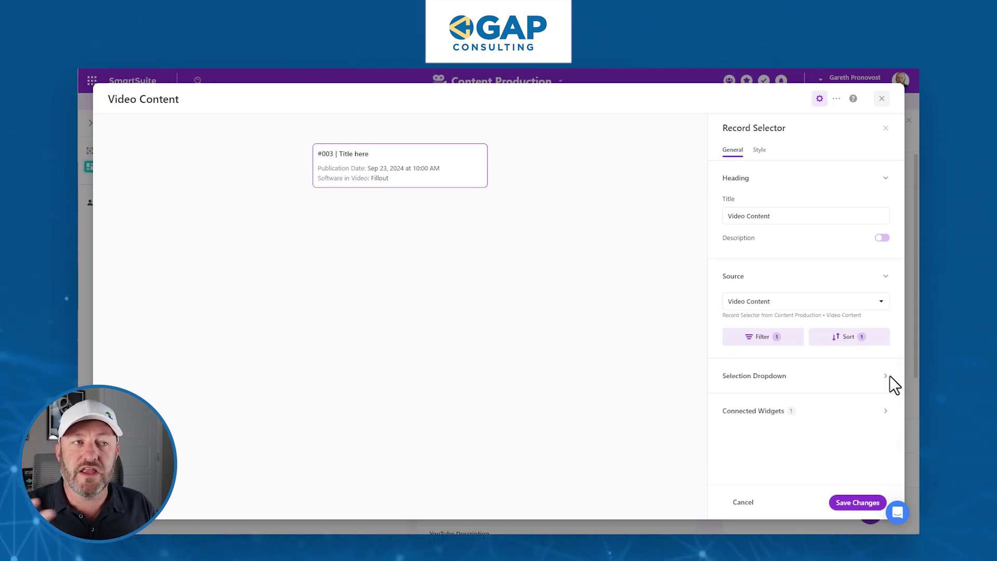
Step: Examine the record selector's Selection Dropdown display fields and its list of connected widgets
click(819, 375)
click(781, 395)
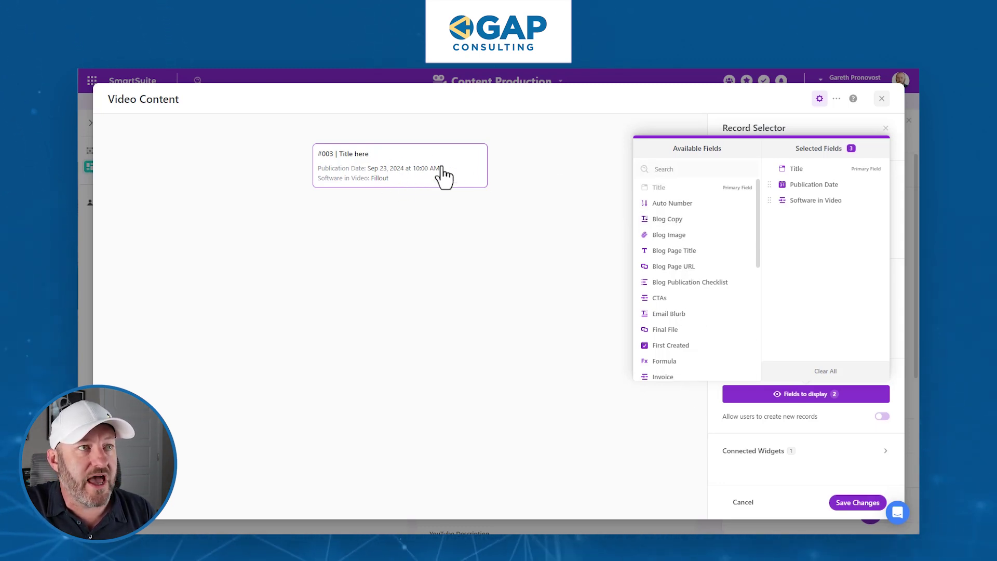
click(581, 409)
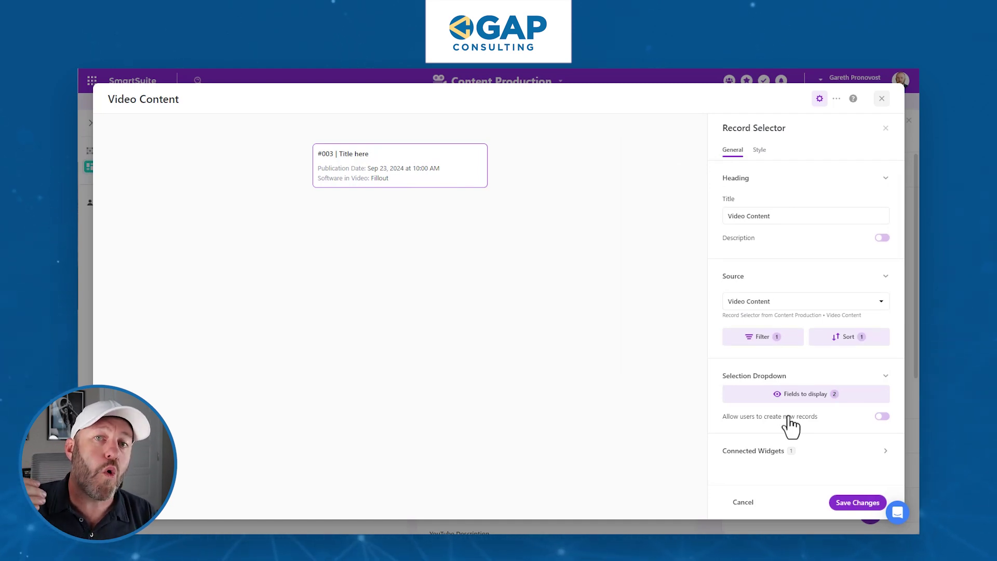
click(800, 454)
scroll(826, 440, down, 1)
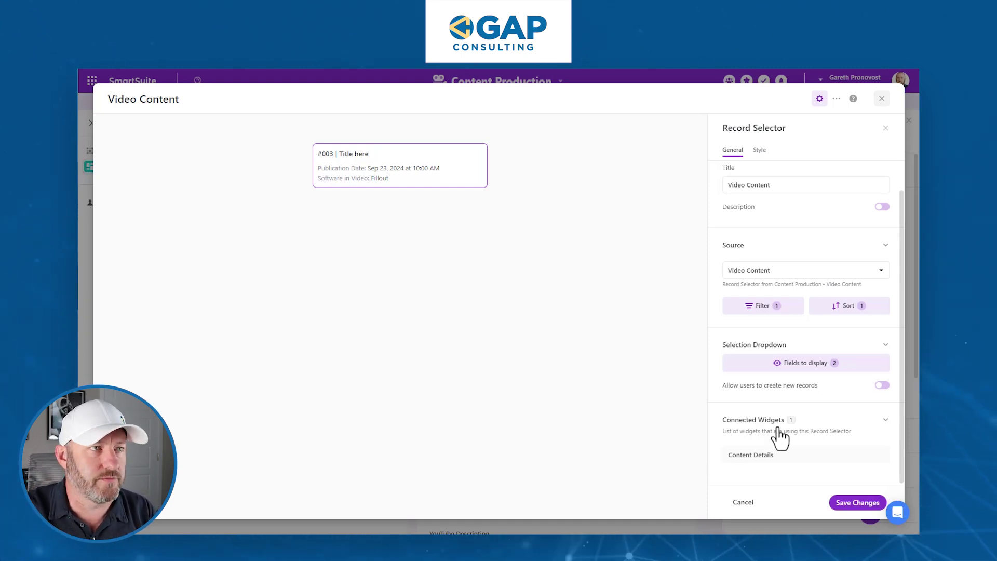
Step: Preview the record selector's style as a Dropdown and set its display back to List
click(760, 150)
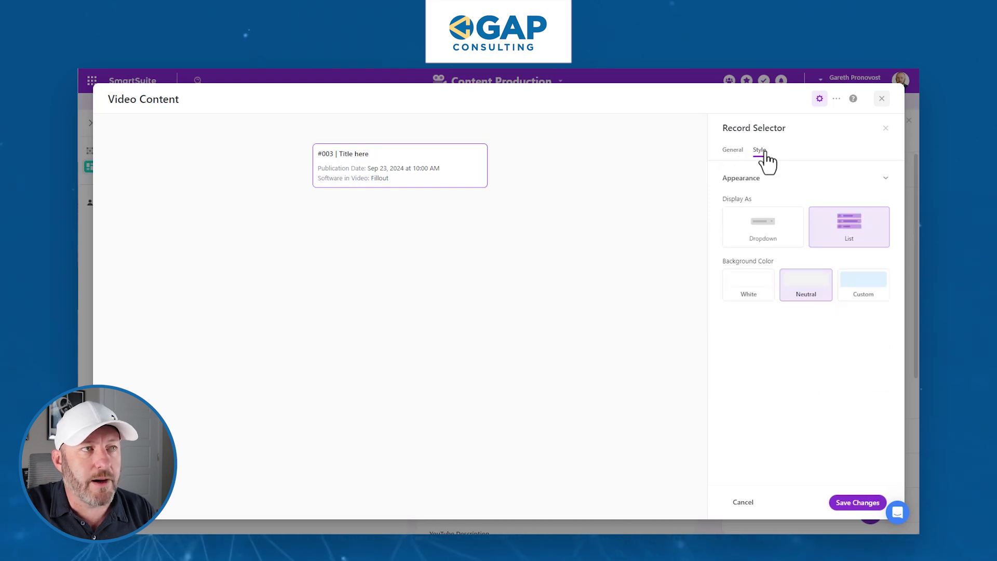
click(762, 238)
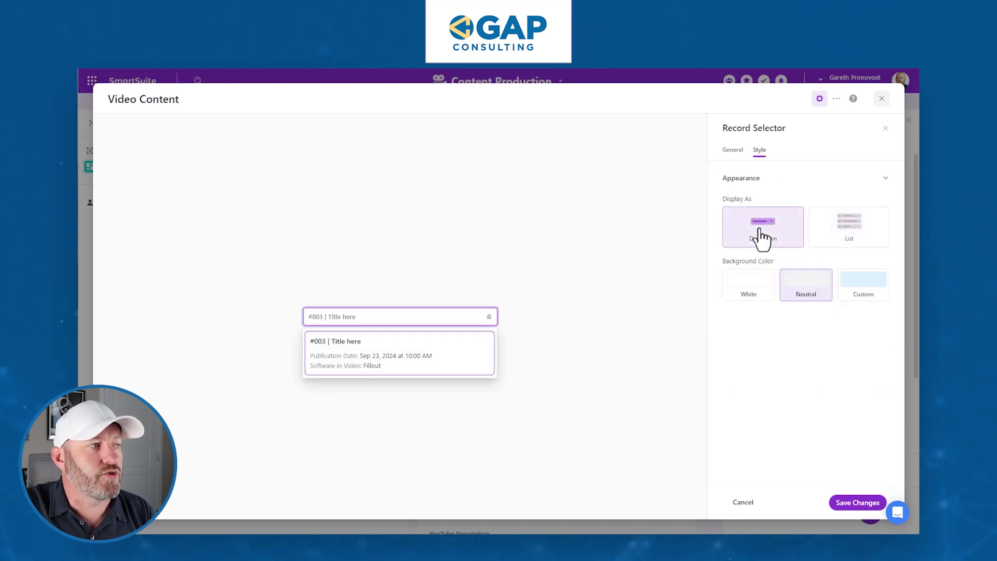
click(862, 235)
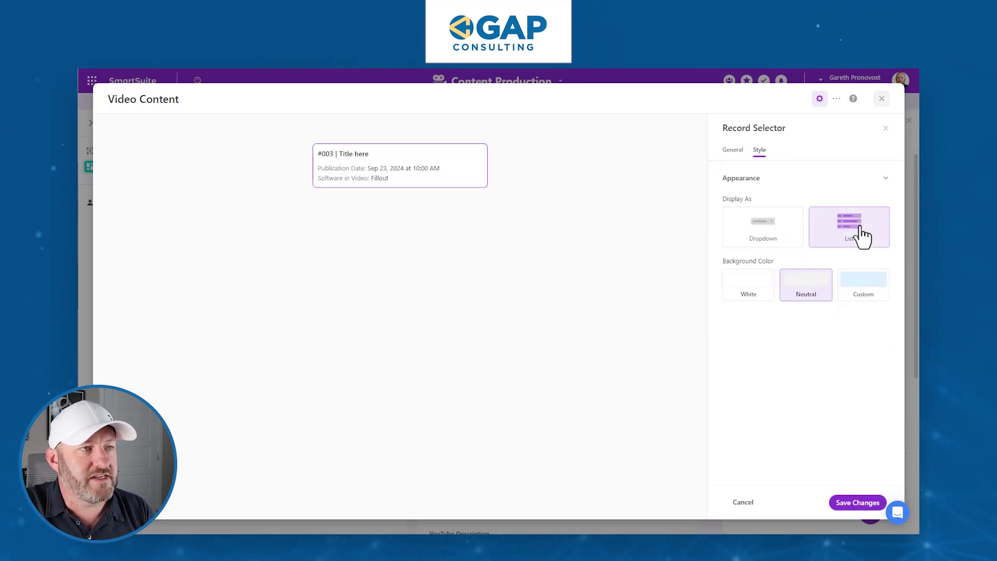
Step: Compare the background color options, give the record selector the custom solution purple background and save the widget
click(748, 293)
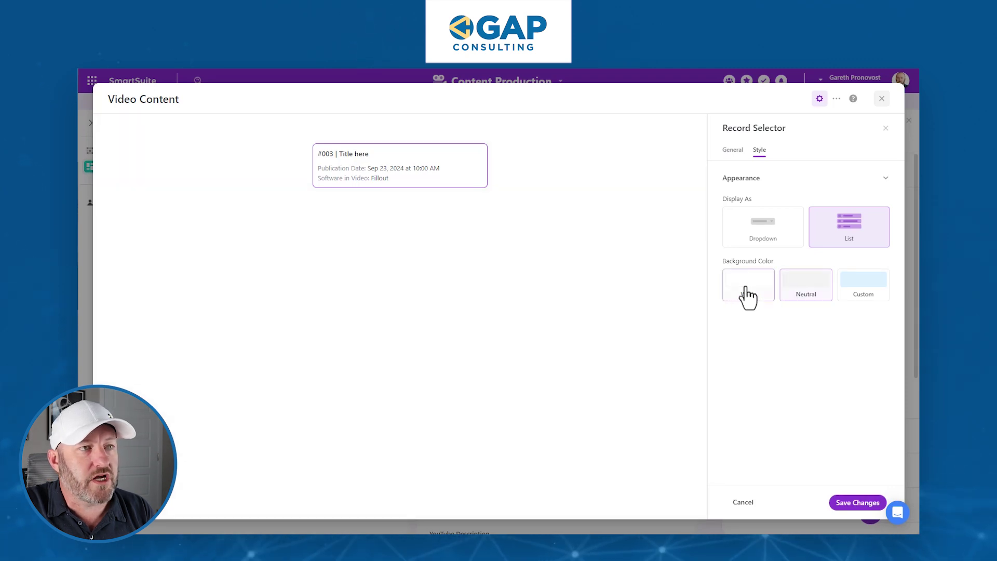
click(794, 298)
click(876, 296)
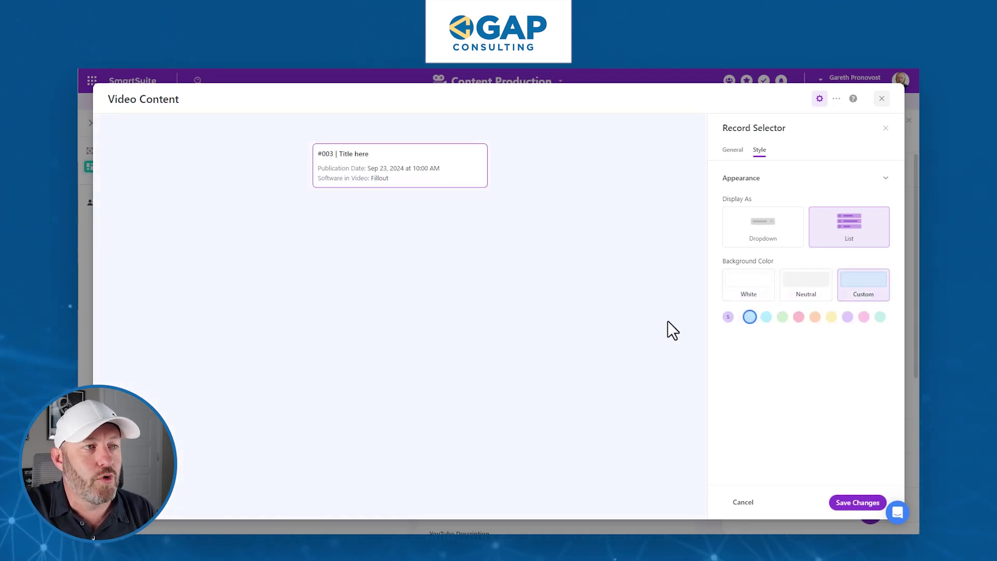
click(729, 317)
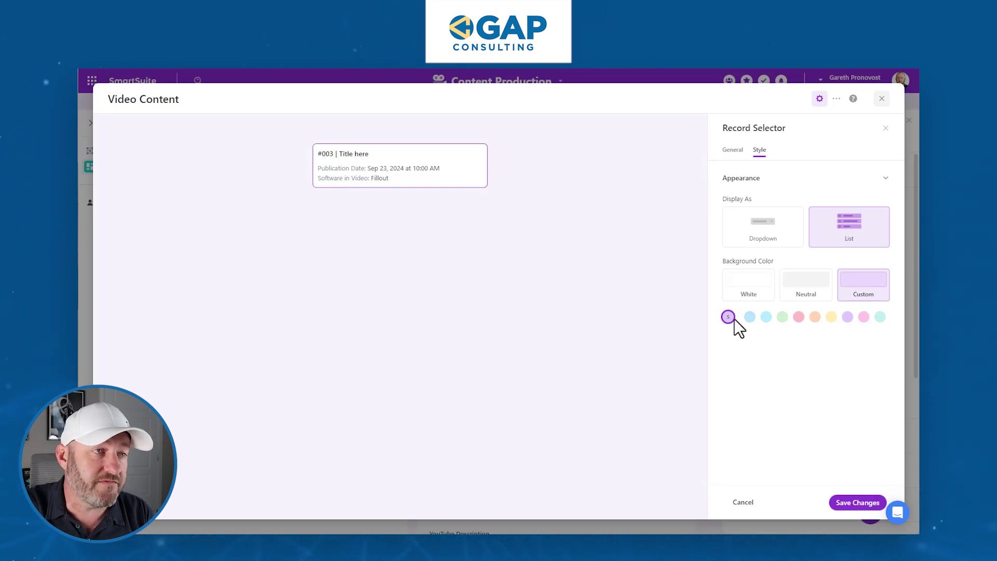
click(858, 503)
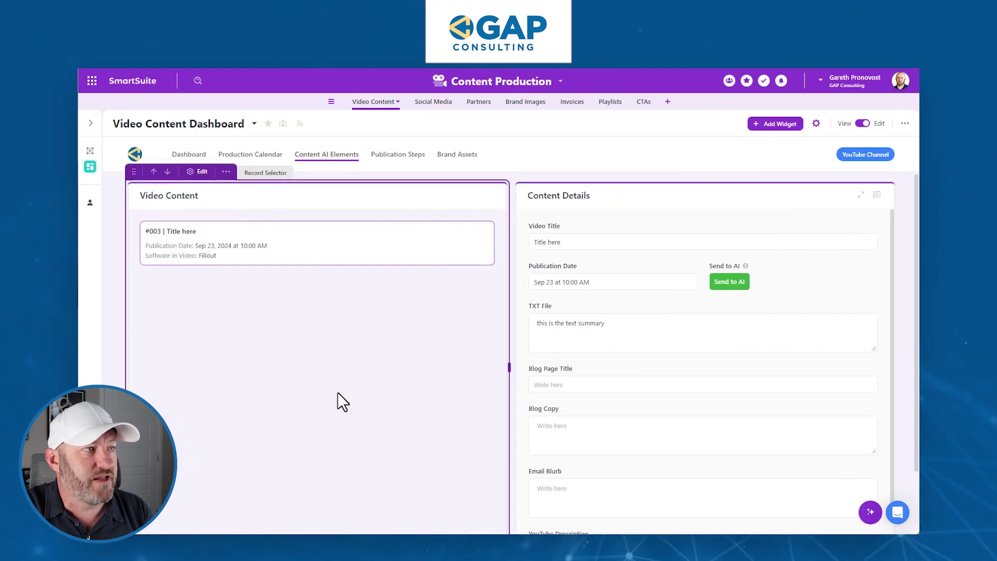
Step: Examine the Content Details widget's displayed fields and the list of further fields that can be added
mouse_move(702, 205)
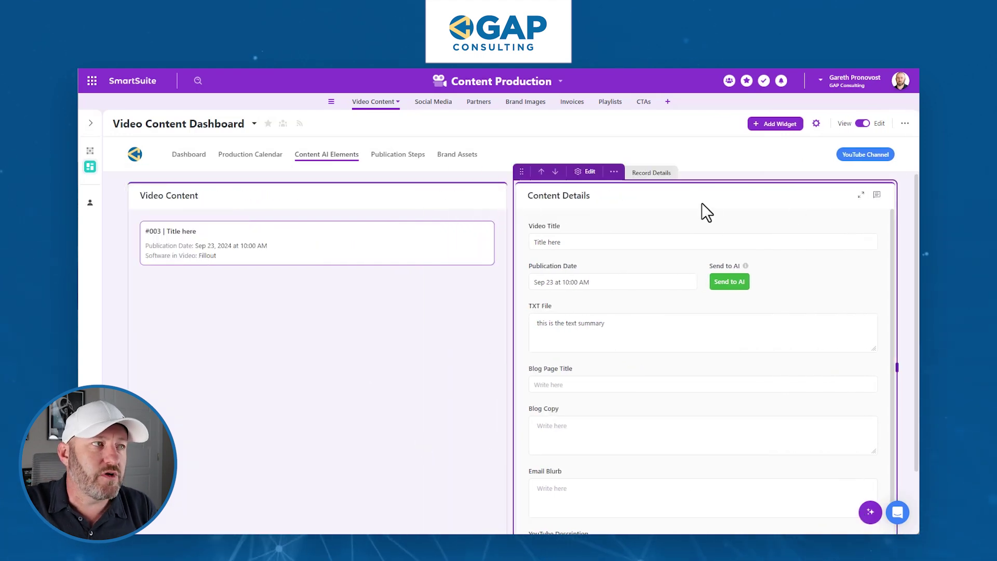
click(586, 172)
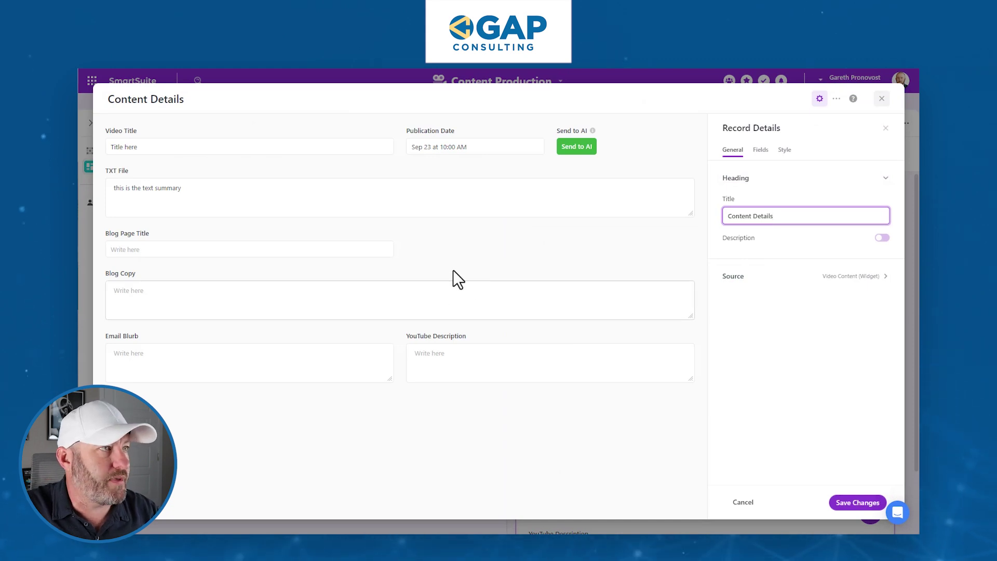
click(759, 152)
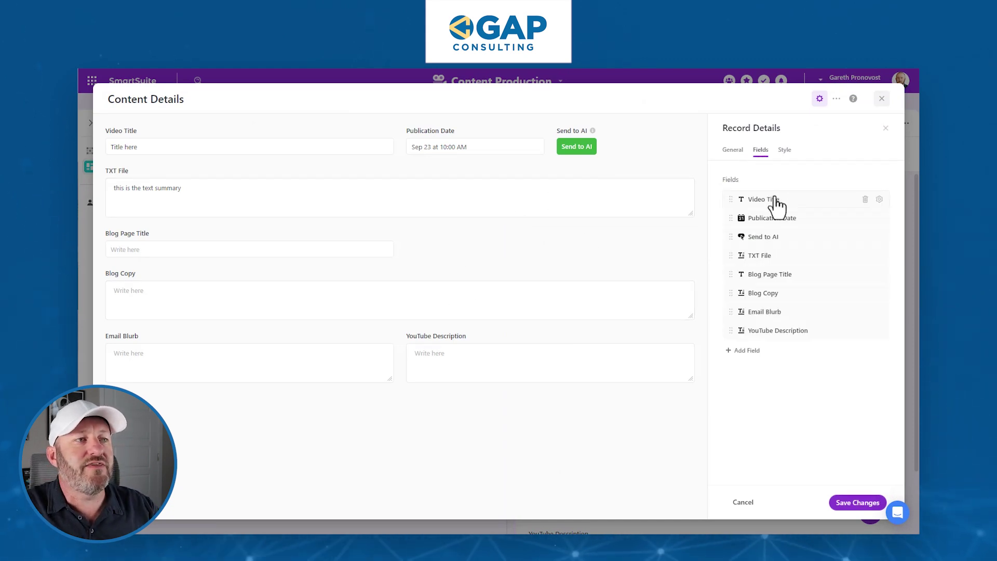
click(744, 352)
scroll(775, 437, down, 3)
scroll(778, 441, up, 5)
scroll(779, 439, down, 8)
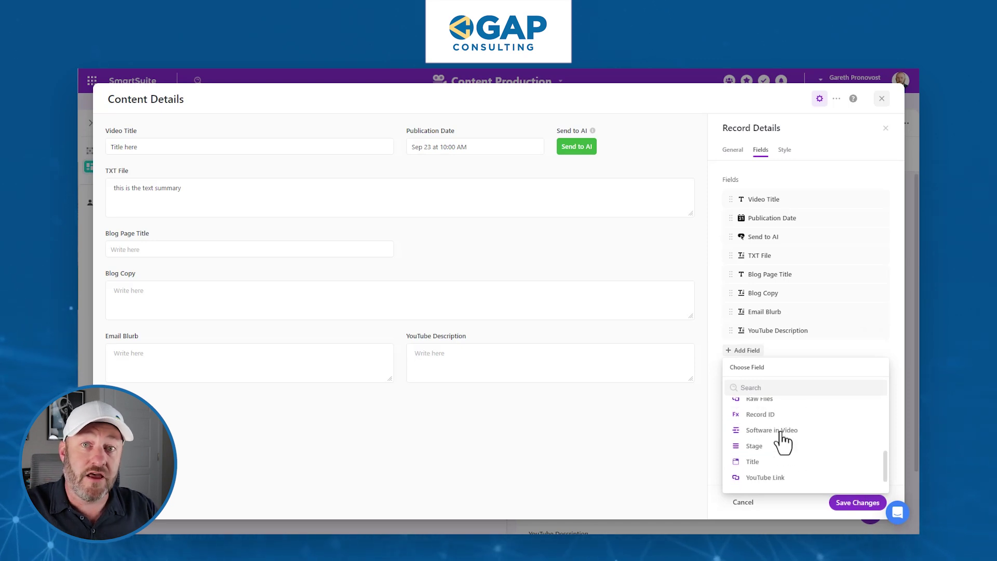
scroll(773, 437, up, 4)
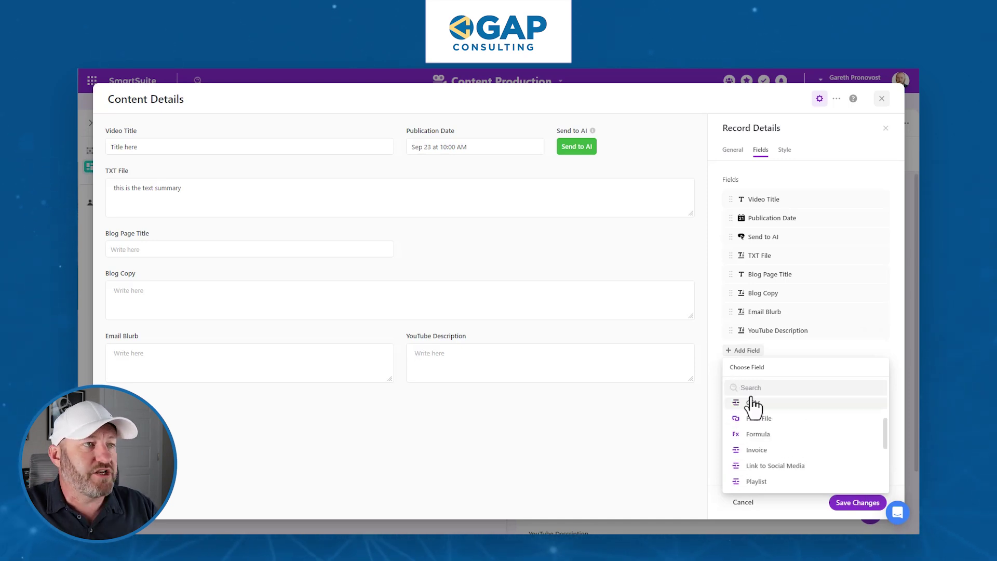
click(712, 314)
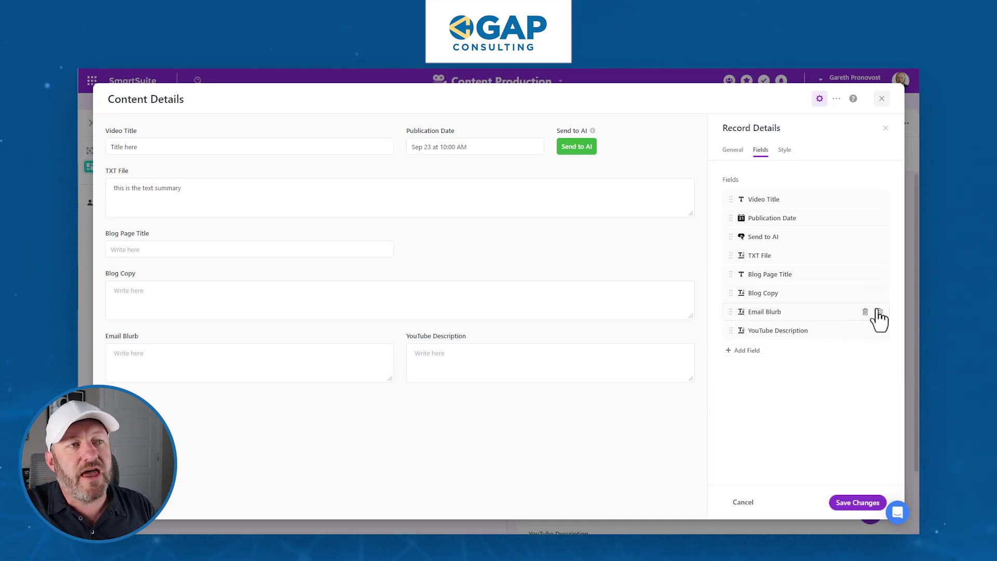
Step: Examine the Email Blurb field's permission, name display, help text and width properties, and close the Content Details settings without saving
click(879, 311)
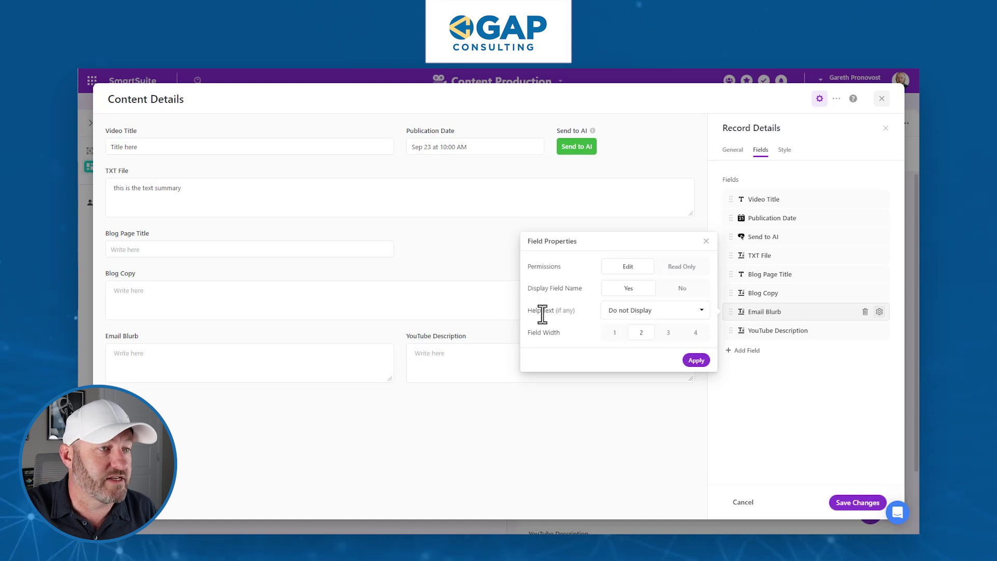
click(838, 396)
click(882, 98)
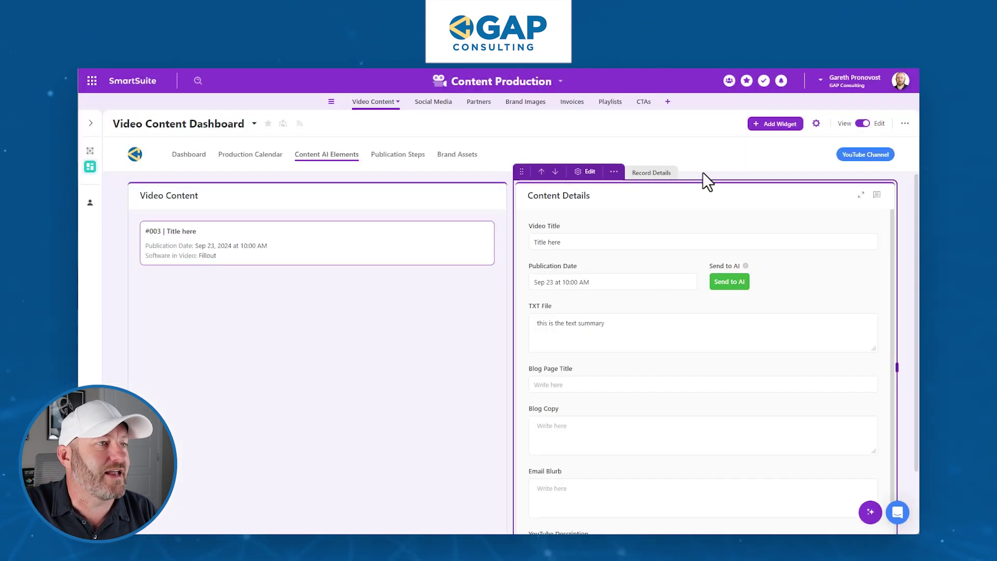
Step: Switch the dashboard from edit mode to view mode and check its Share View options
click(863, 123)
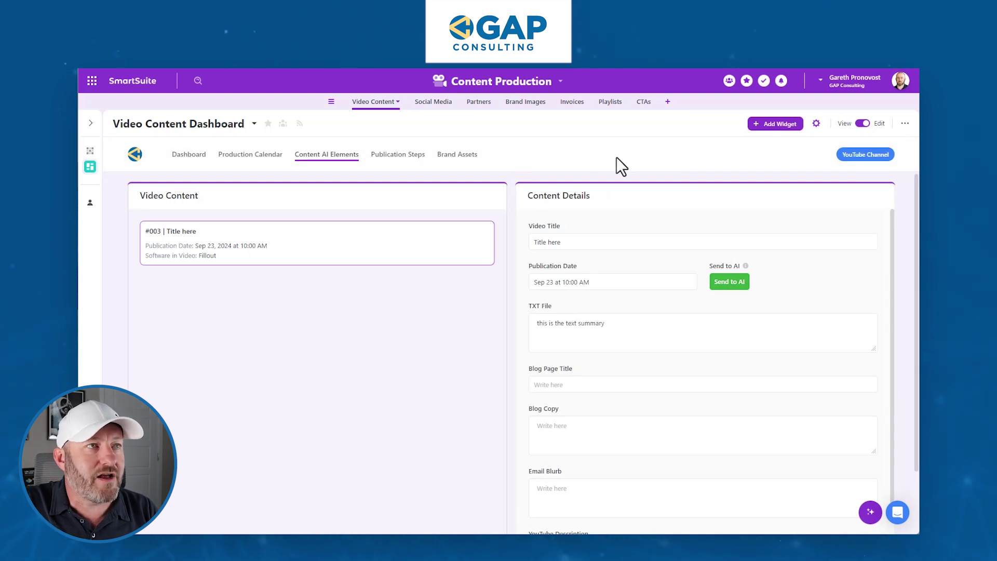
click(862, 123)
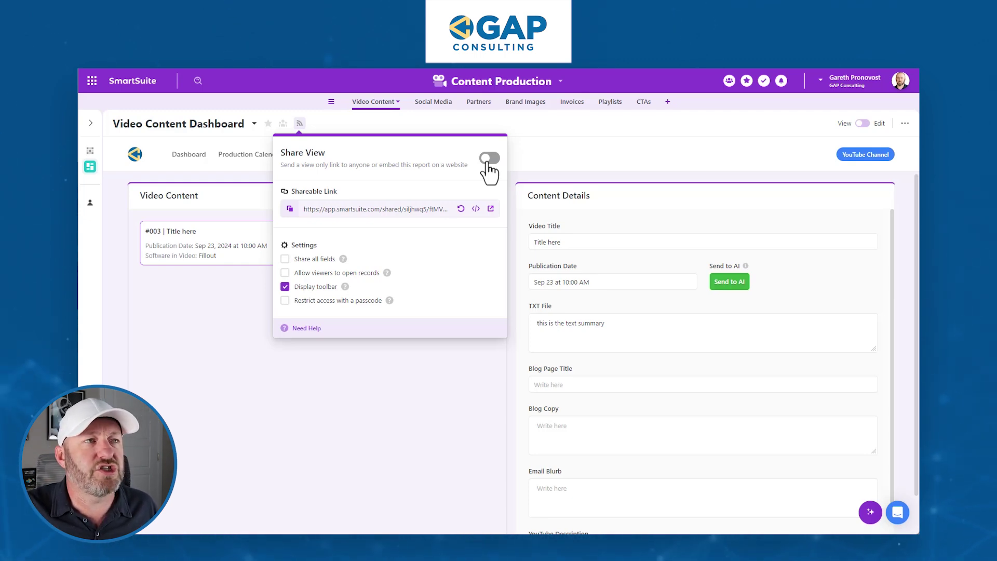
click(569, 151)
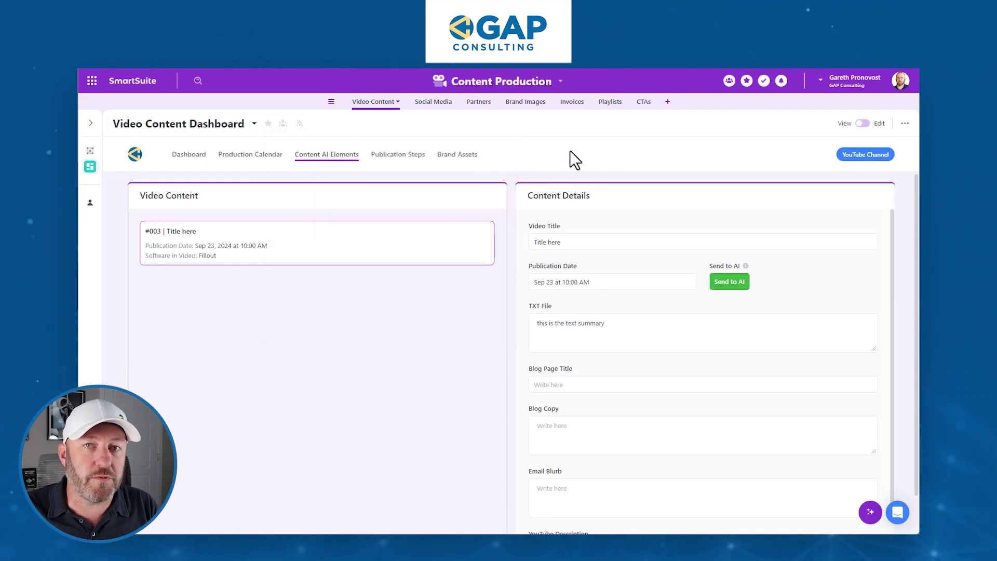